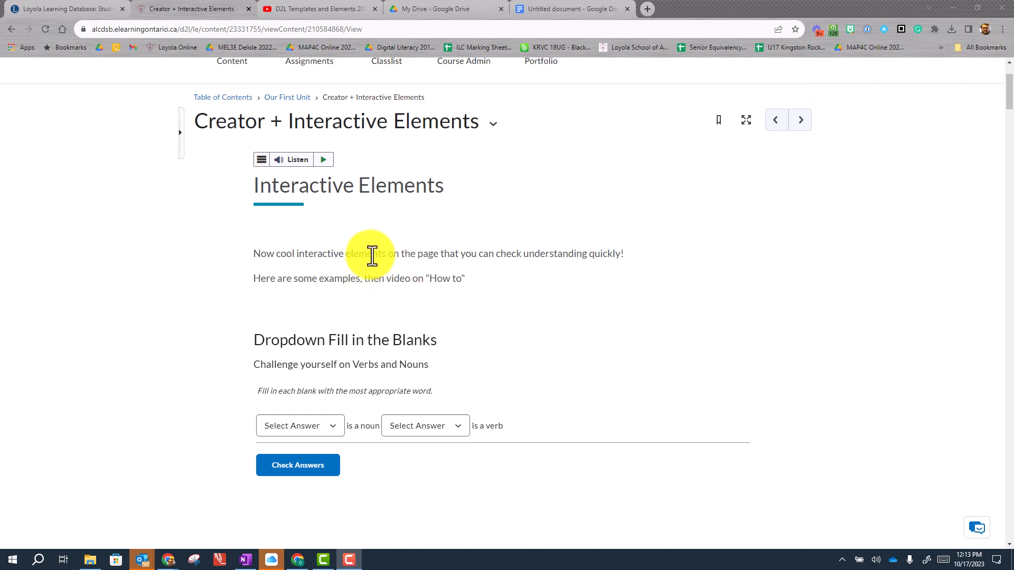
Answer the Dropdown Fill in the Blanks exercise with Dog as the noun and Teacher as the verb, and check the answers.
scroll(372, 257, "down", 1)
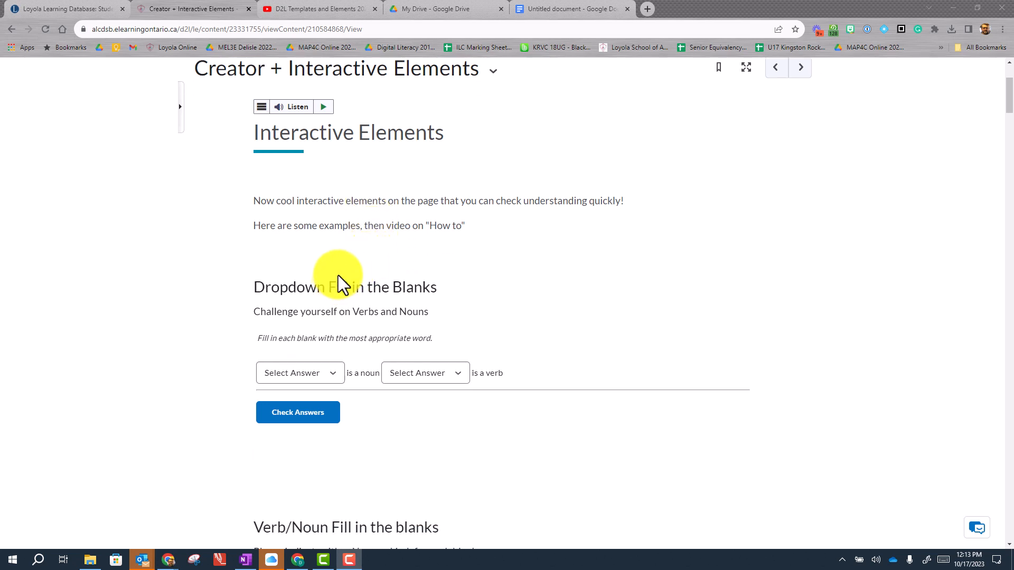
left_click(337, 379)
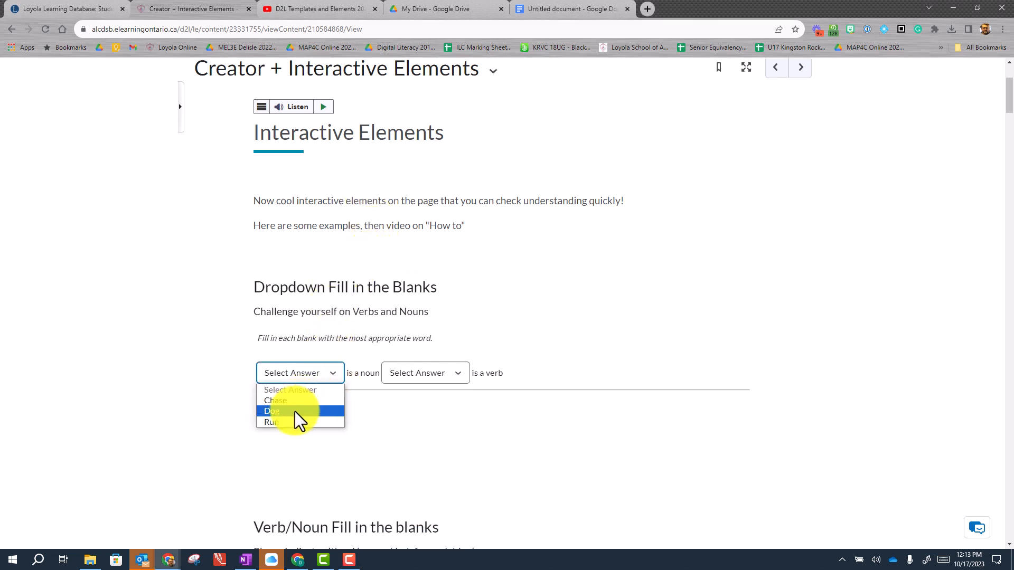
left_click(299, 411)
left_click(425, 374)
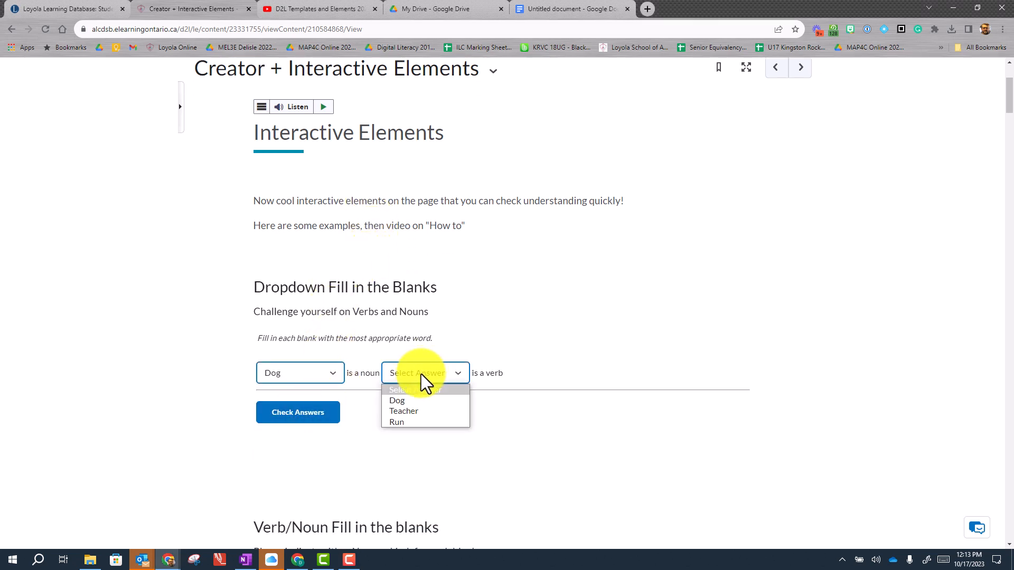
left_click(413, 411)
left_click(279, 415)
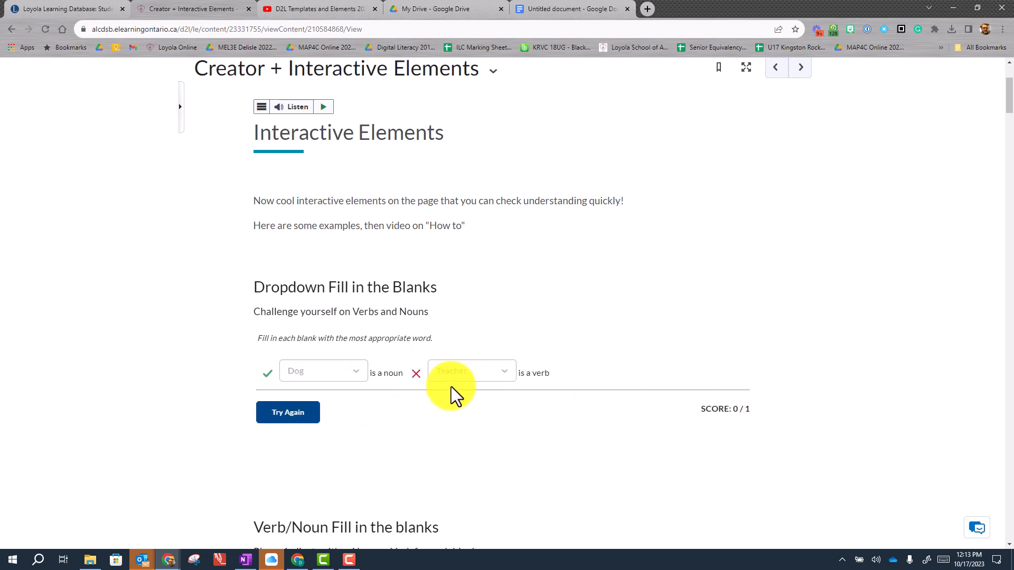
Reset the Dropdown Fill in the Blanks exercise for another attempt.
scroll(428, 365, "down", 2)
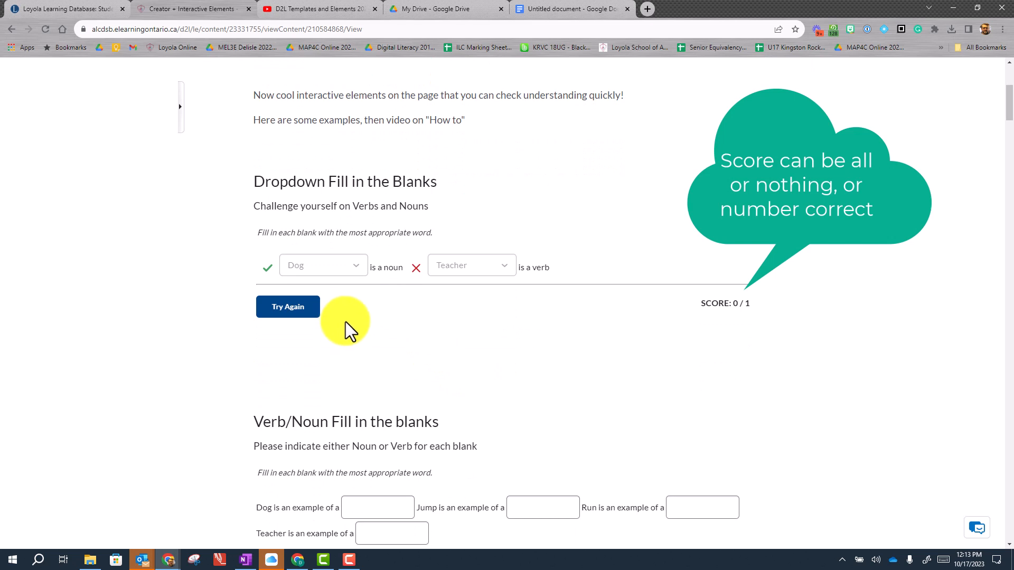
scroll(348, 327, "down", 1)
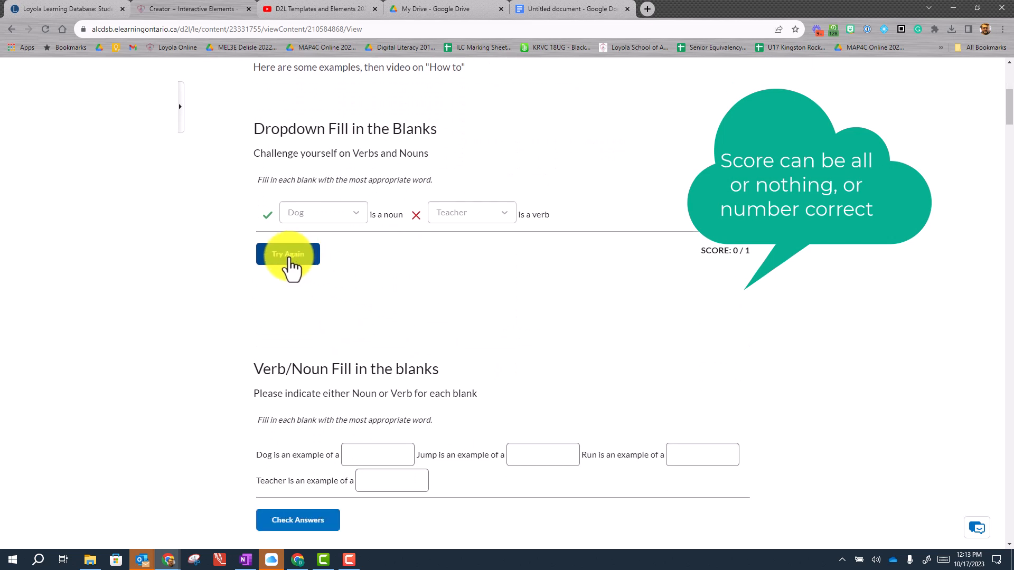
left_click(289, 256)
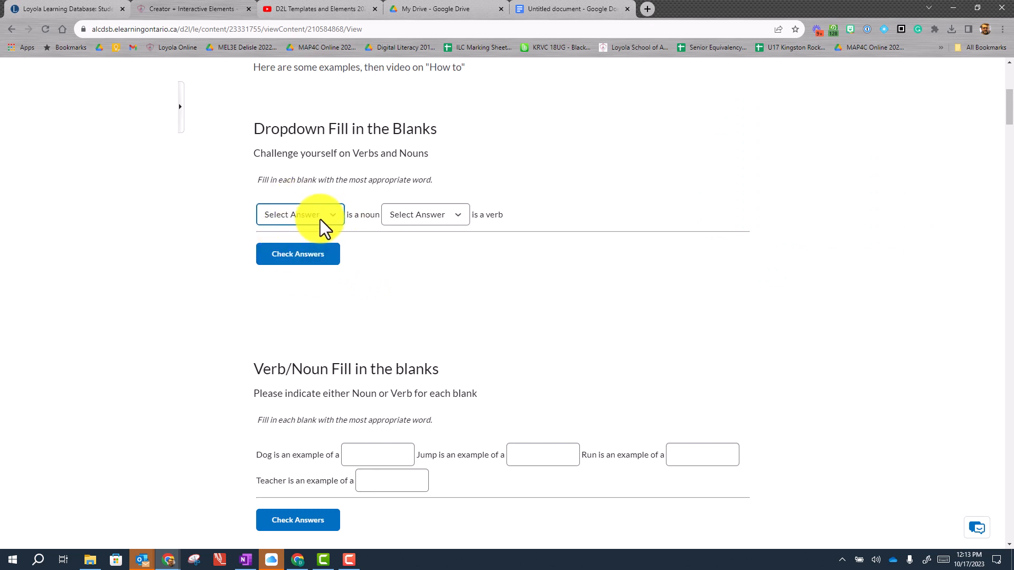
Enter Noun in the Dog and Teacher blanks of the Verb/Noun Fill in the blanks exercise.
scroll(322, 226, "down", 2)
left_click(388, 350)
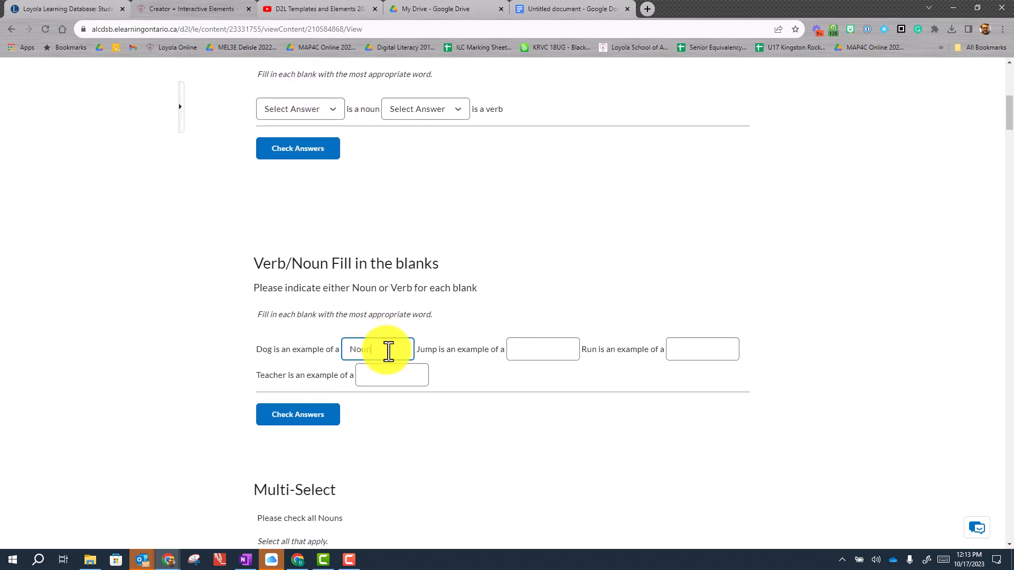
type("Noun")
double_click(359, 288)
key("ctrl+c")
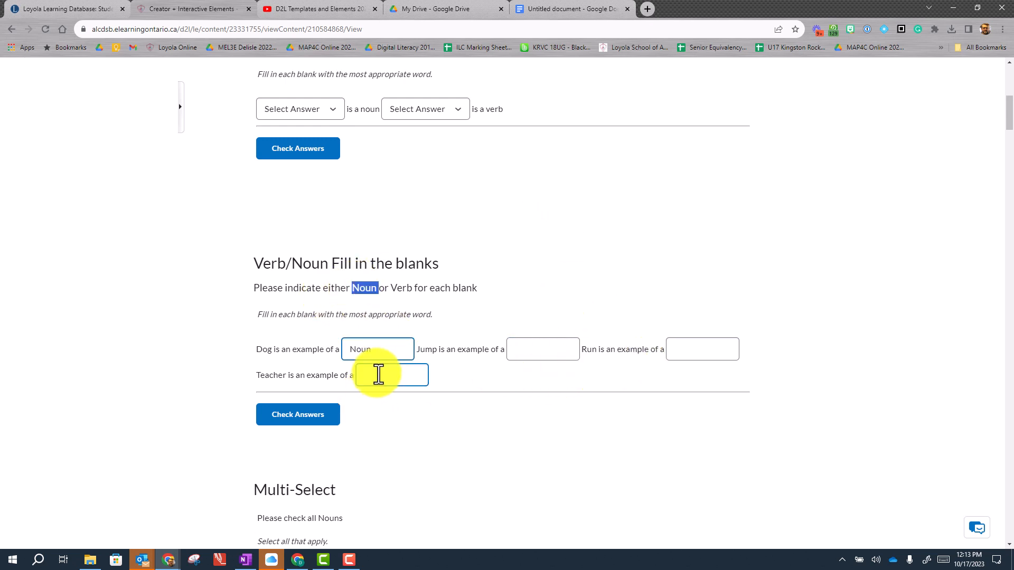
left_click(378, 375)
key("ctrl+v")
Enter Vewr in the Jump blank and Verb in the Run blank, and check the Verb/Noun answers.
left_click(547, 348)
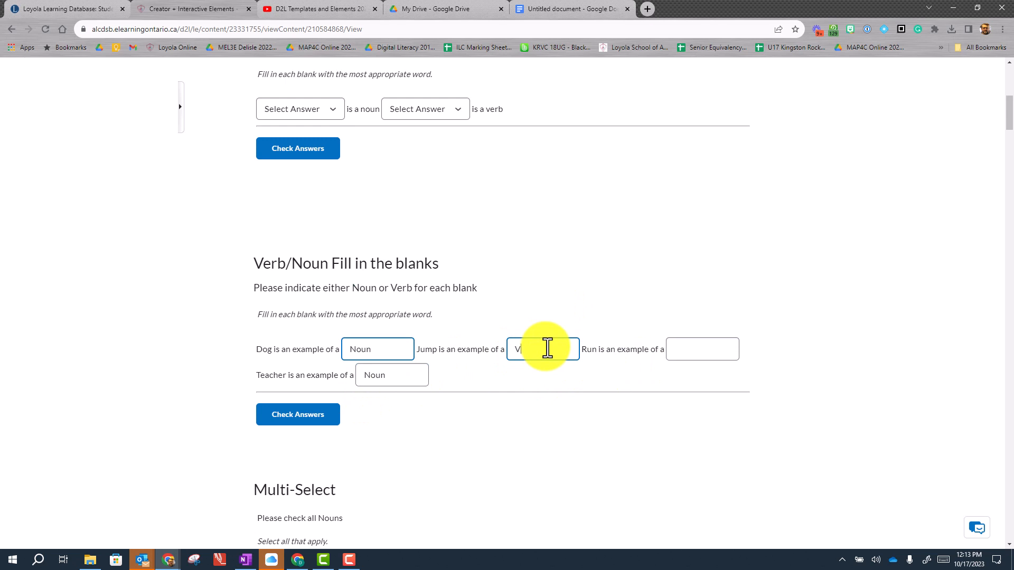
type("Vewr")
left_click(691, 349)
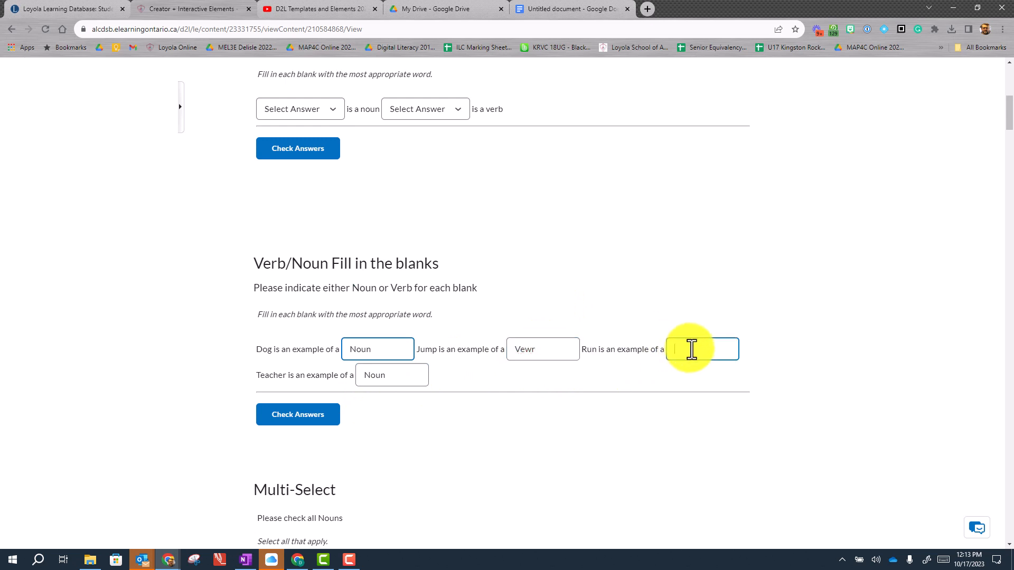
type("Verb")
left_click(299, 417)
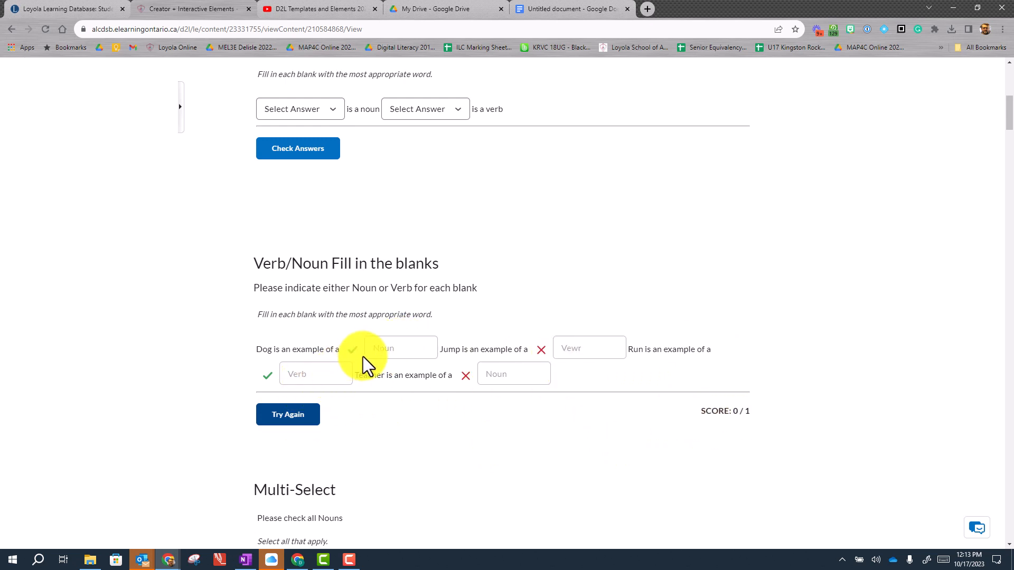
Open the Creator + Interactive Elements page for HTML editing.
scroll(407, 411, "down", 4)
scroll(403, 414, "down", 5)
scroll(403, 414, "up", 16)
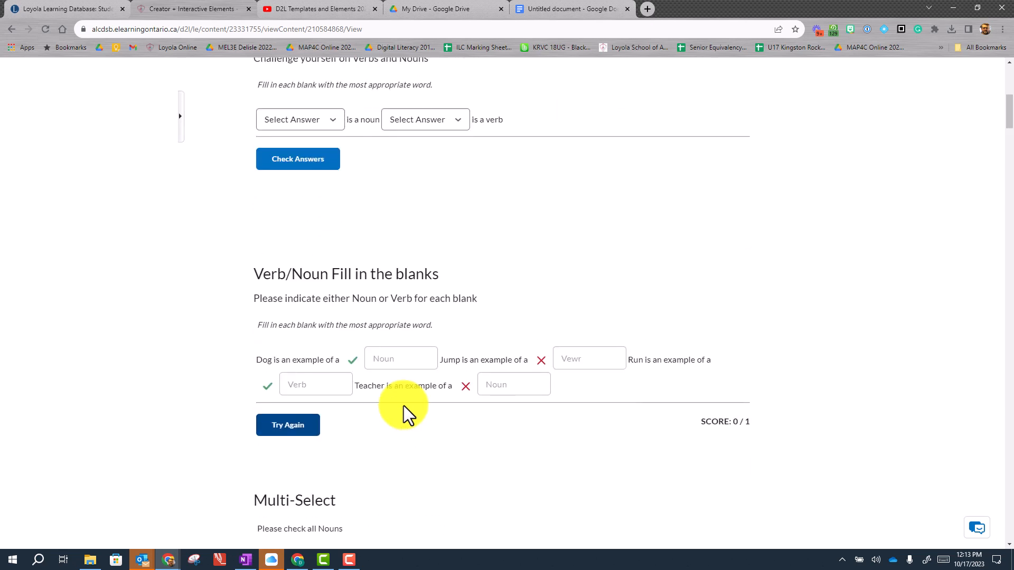
left_click(492, 229)
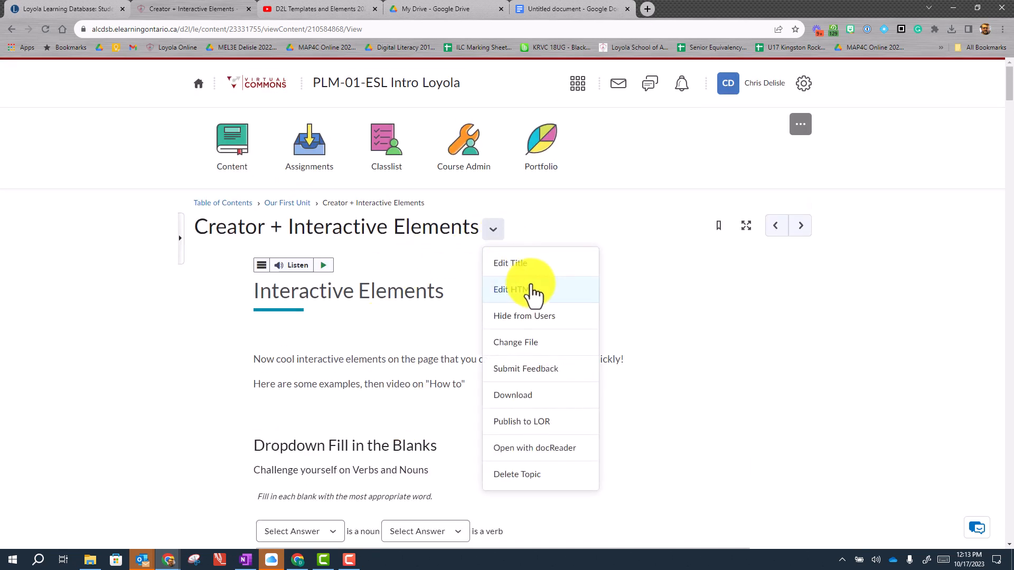
left_click(533, 291)
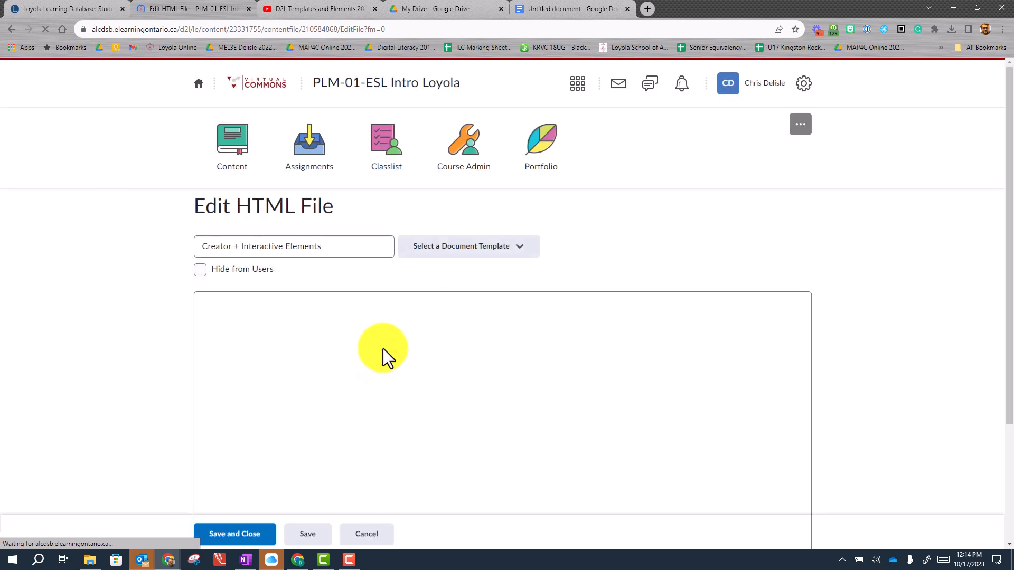
Open the Verb/Noun Fill in the blanks practice for editing within the page.
scroll(383, 349, "down", 1)
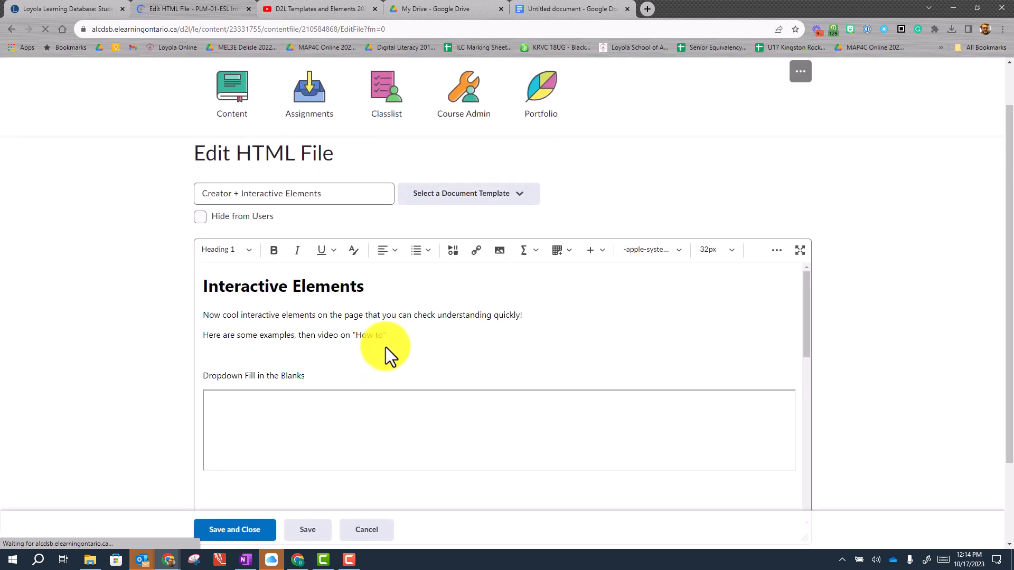
scroll(385, 347, "down", 3)
scroll(454, 345, "down", 1)
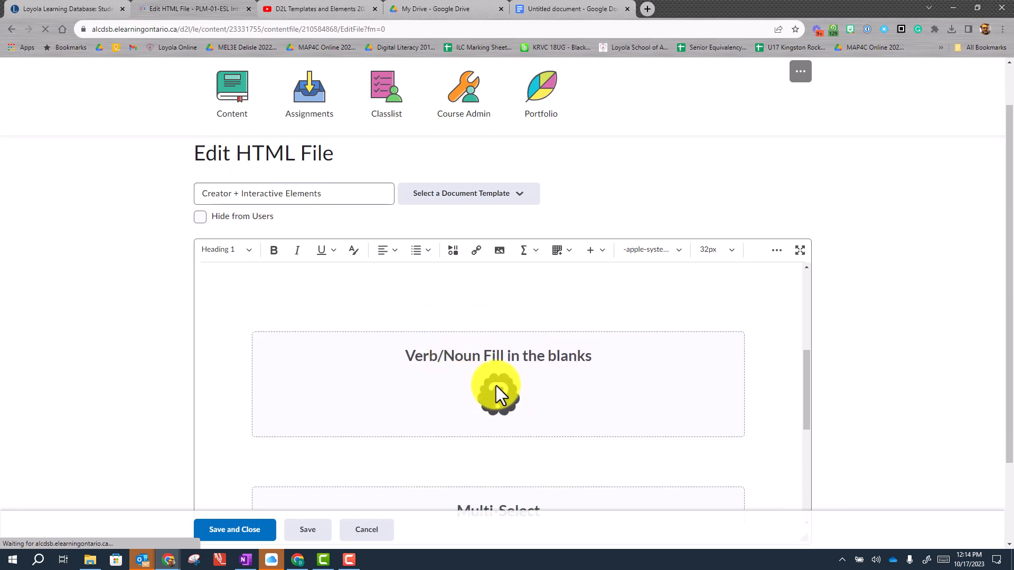
left_click(499, 386)
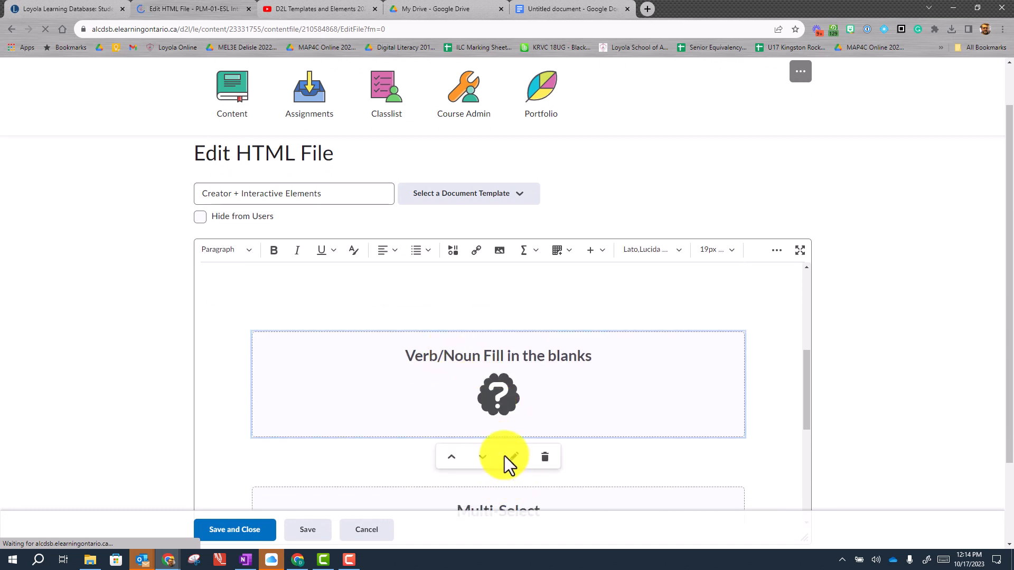
left_click(517, 458)
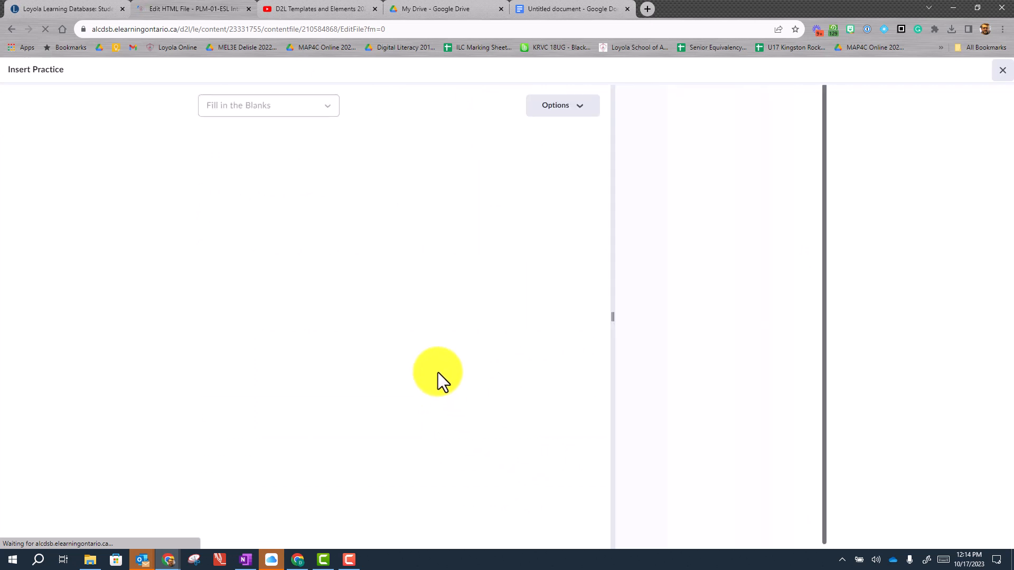
Set the practice's scoring to Correct Inputs and save both the practice and the page.
scroll(386, 325, "down", 3)
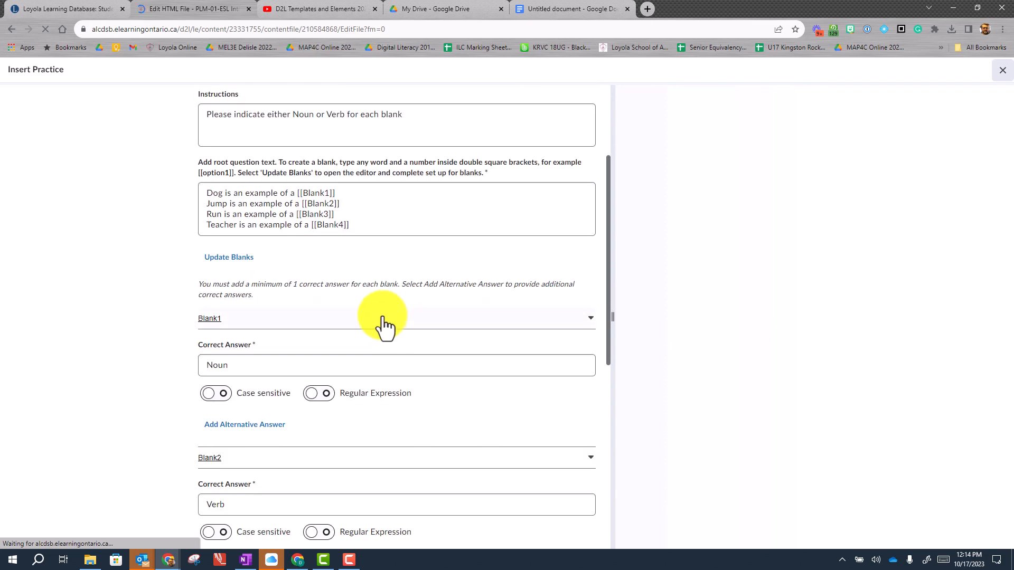
scroll(386, 325, "down", 8)
left_click(380, 427)
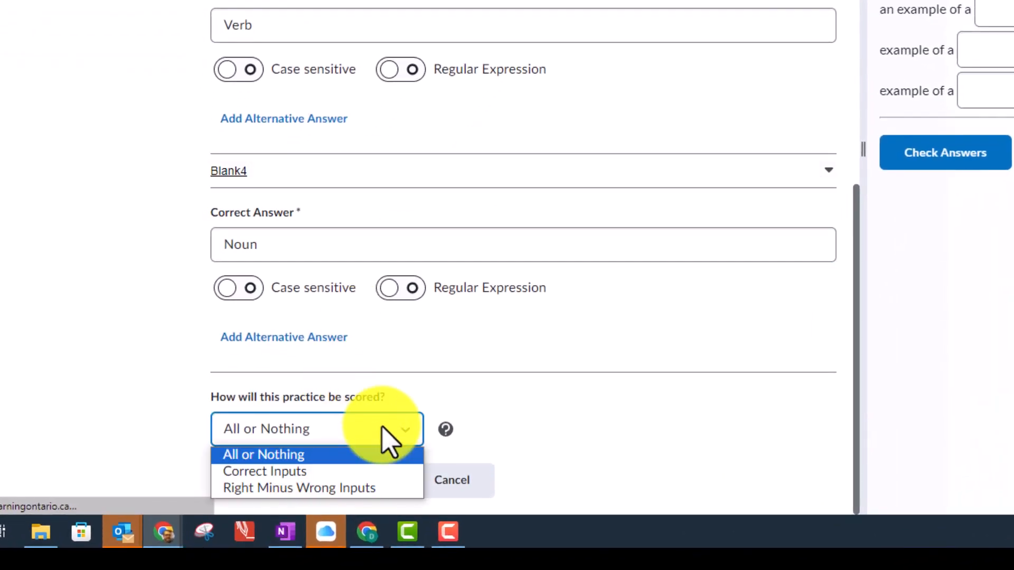
left_click(290, 472)
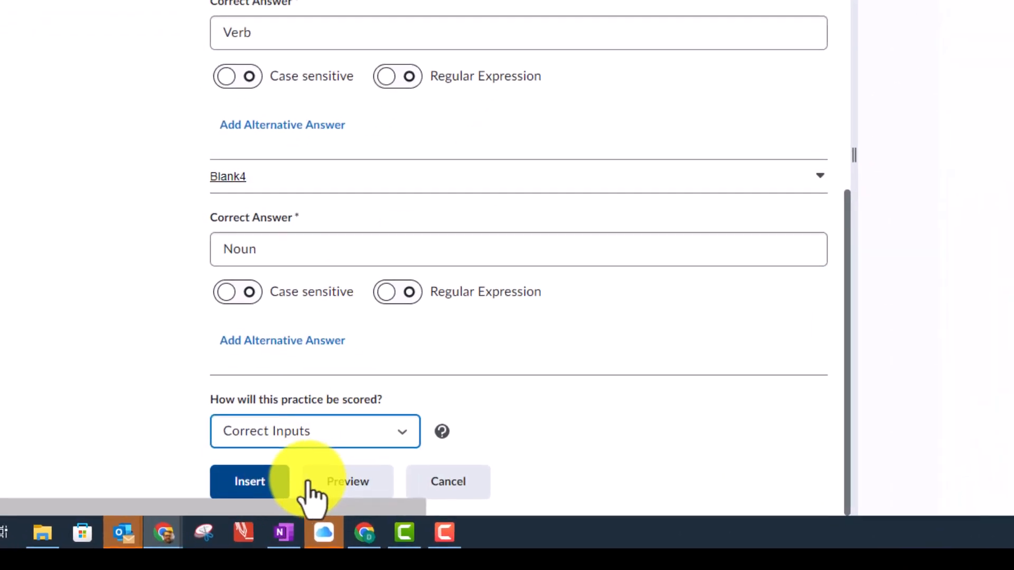
left_click(272, 480)
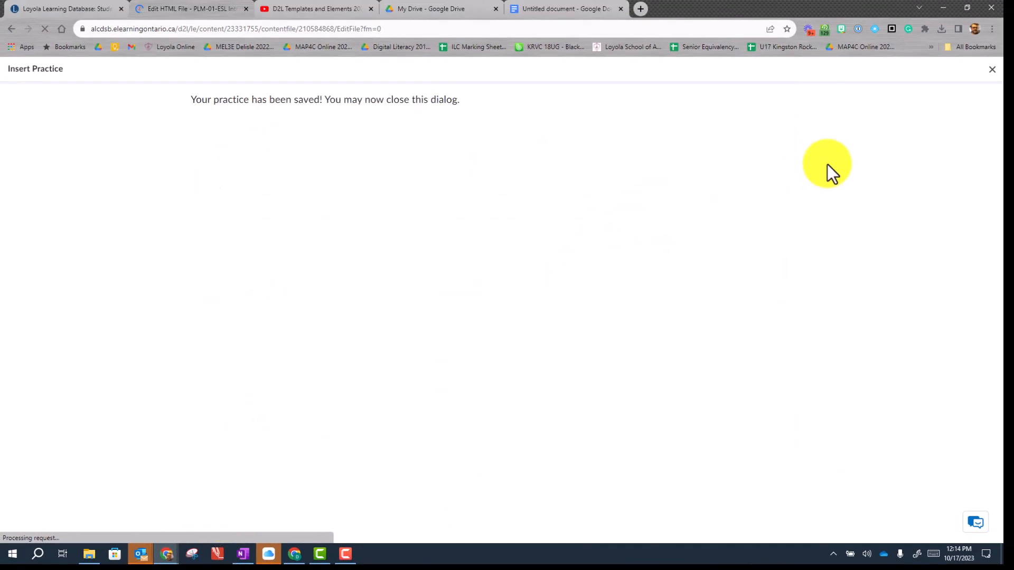
left_click(990, 71)
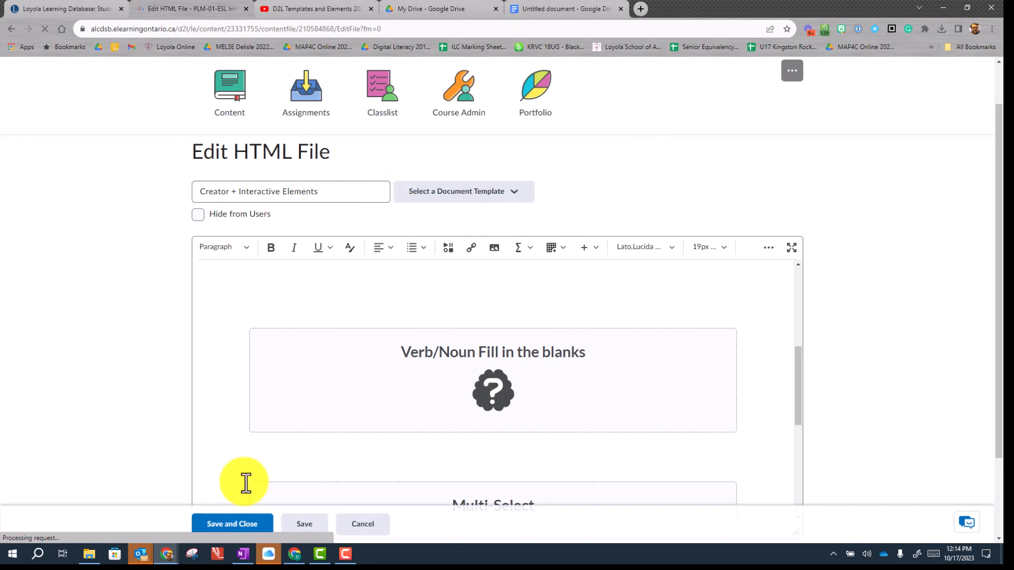
left_click(226, 525)
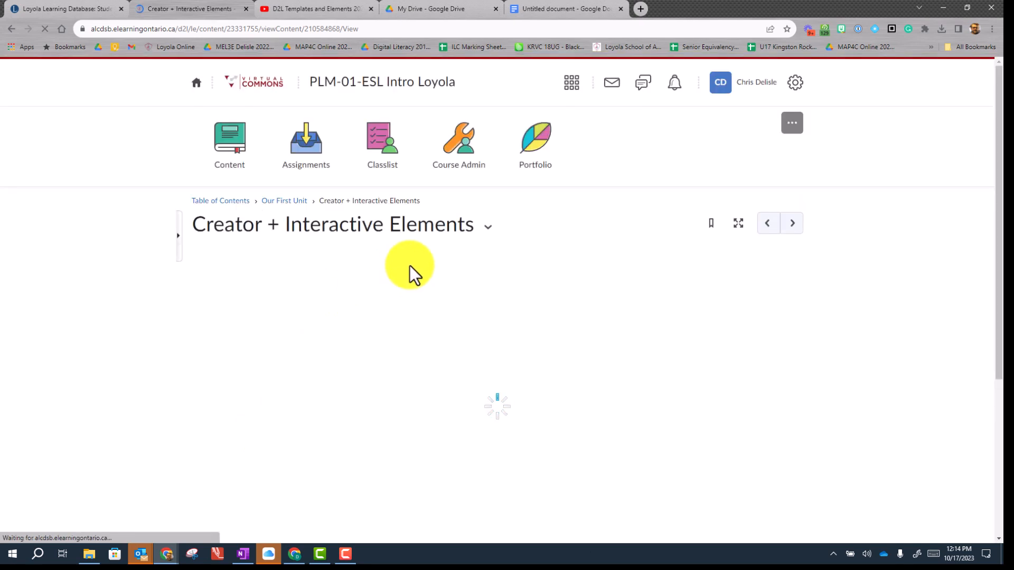
Test the Verb/Noun exercise with Noun for Dog, Nouddd for Jump, Verb for Run and Noun for Teacher, and reset it after checking.
scroll(409, 265, "down", 3)
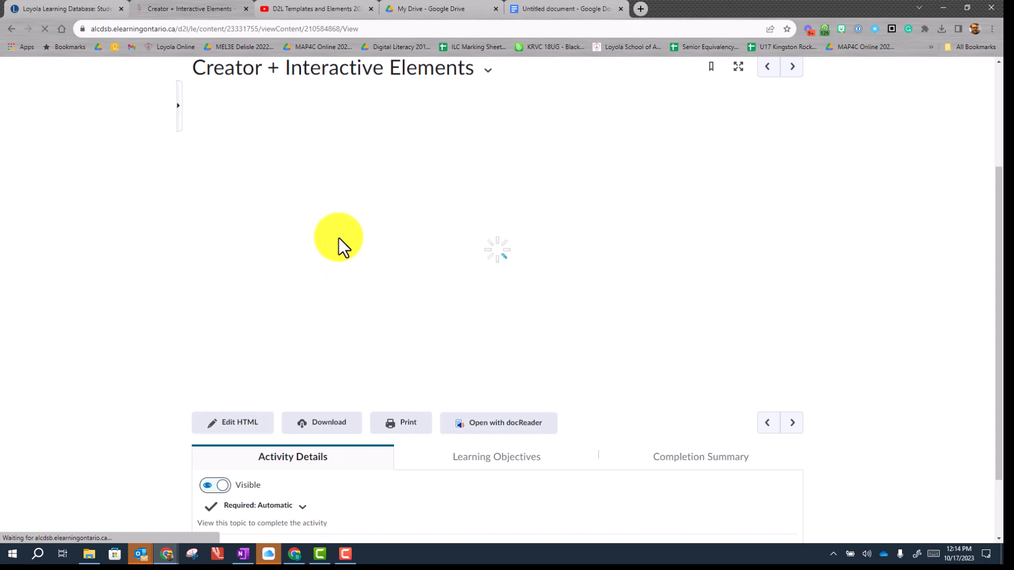
scroll(370, 307, "down", 5)
scroll(382, 318, "down", 4)
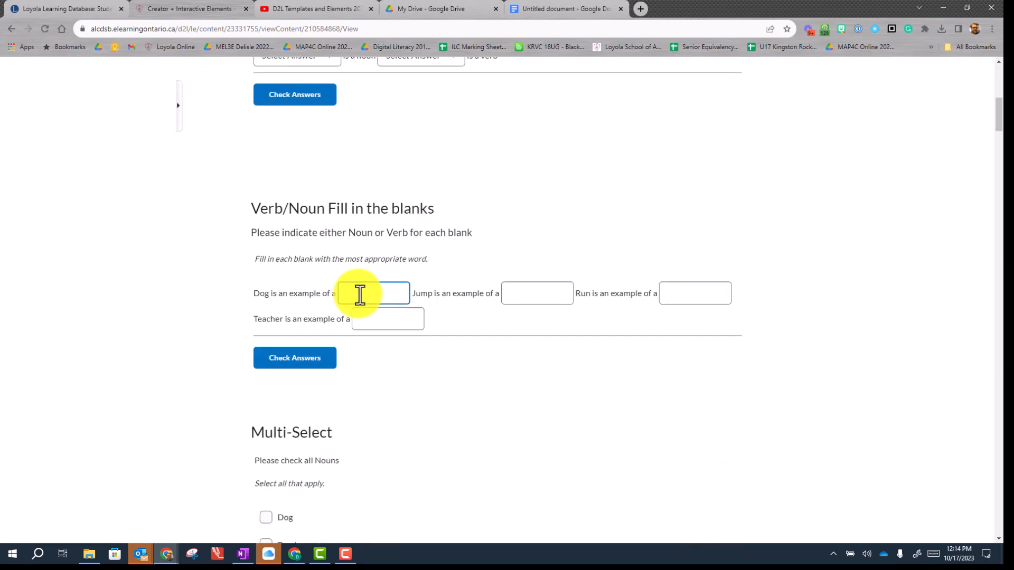
left_click(556, 299)
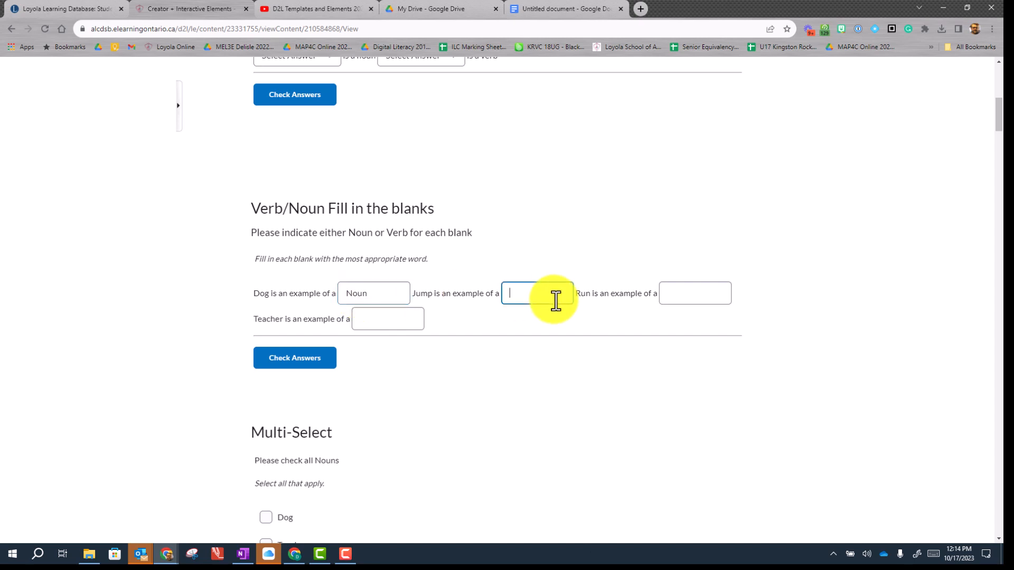
type("Nouddd")
left_click(699, 295)
type("Verb")
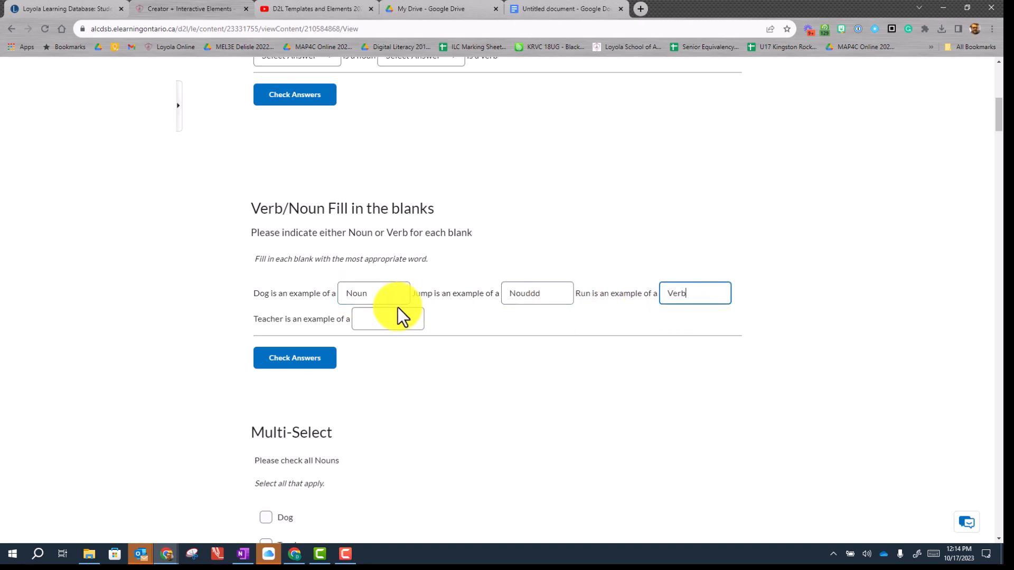
left_click(390, 322)
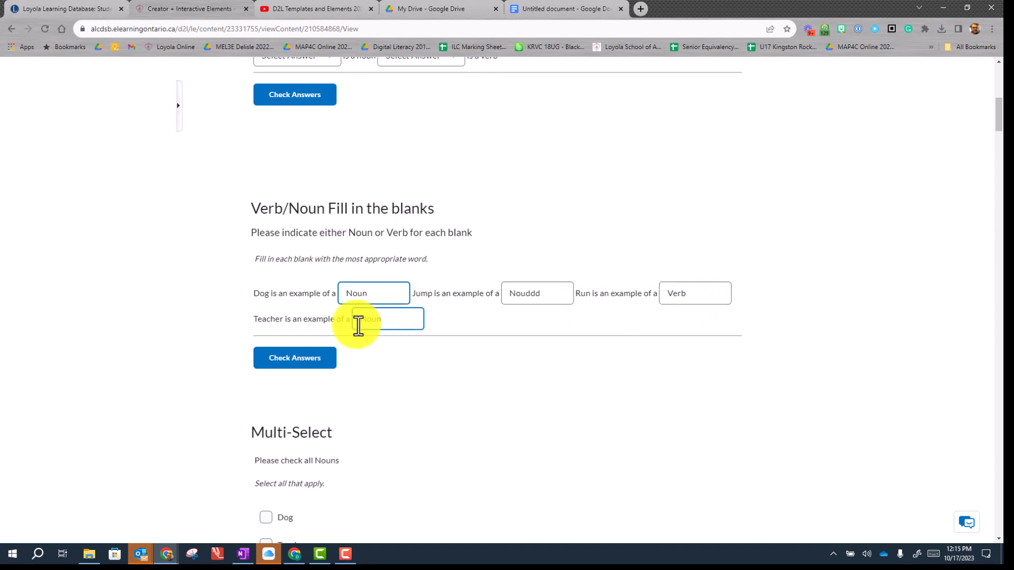
left_click(284, 363)
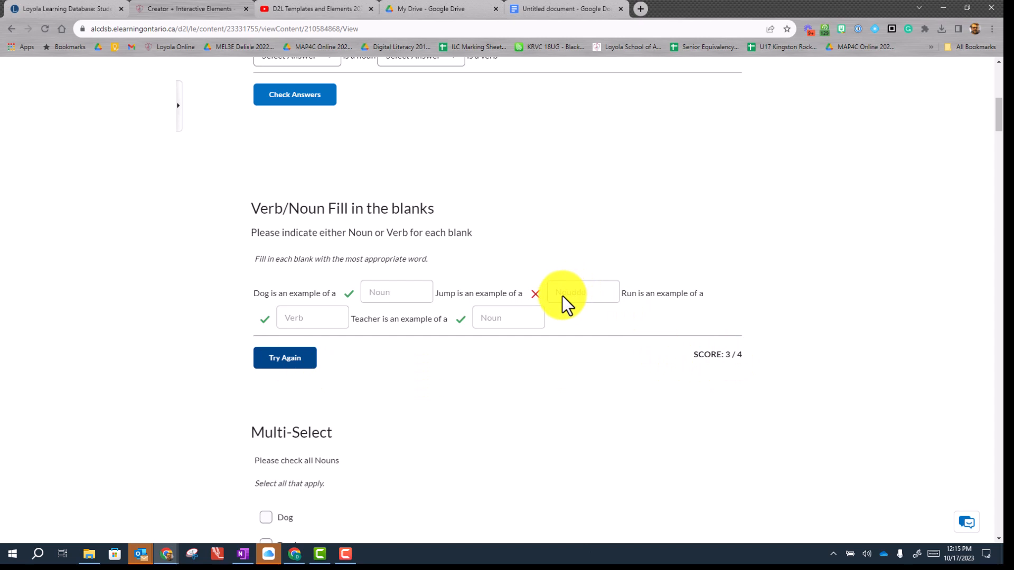
left_click(294, 361)
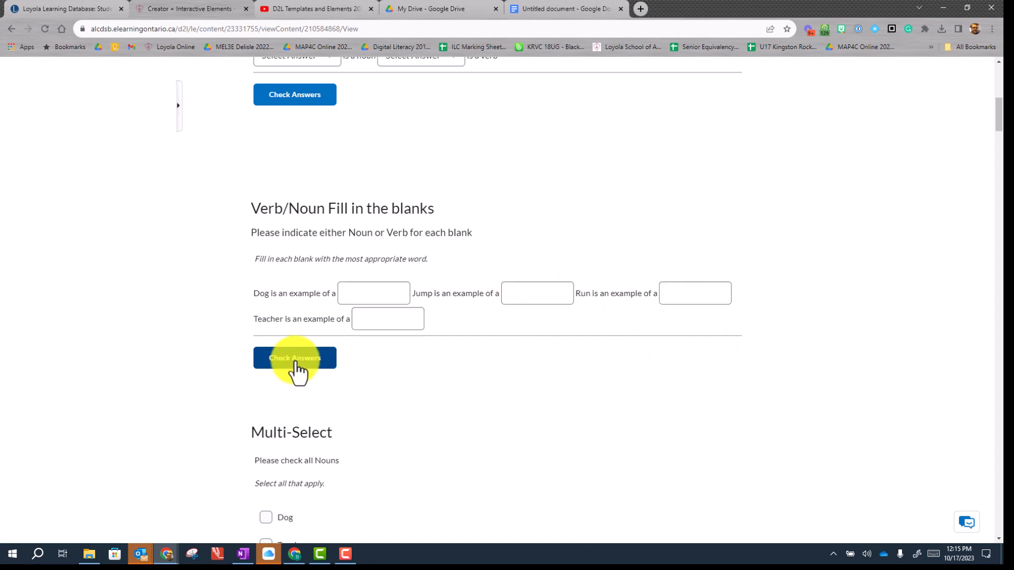
Select Dog and Teacher as the nouns in the Multi-Select exercise and check the answers.
scroll(295, 363, "down", 1)
scroll(298, 370, "down", 3)
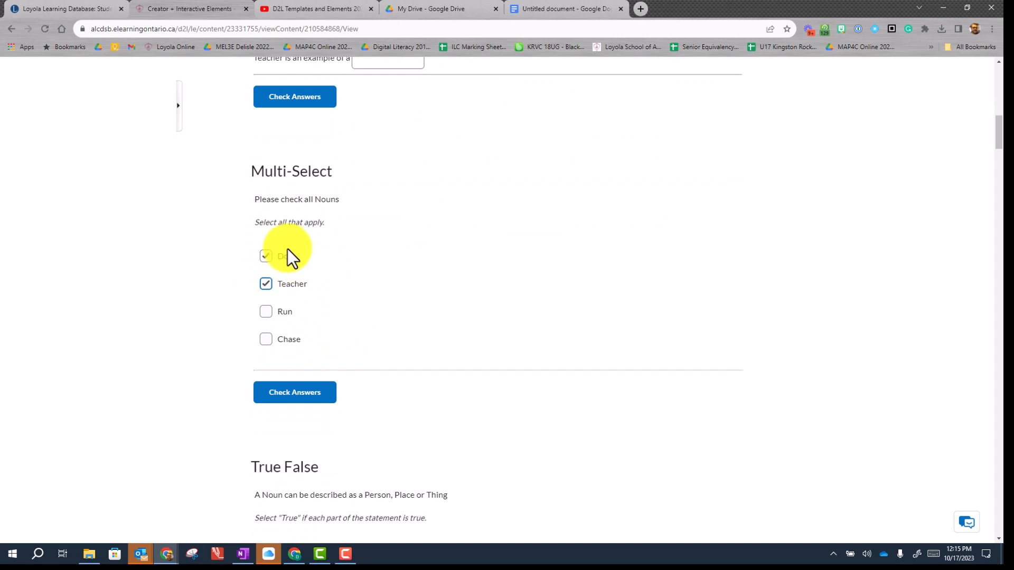
left_click(291, 397)
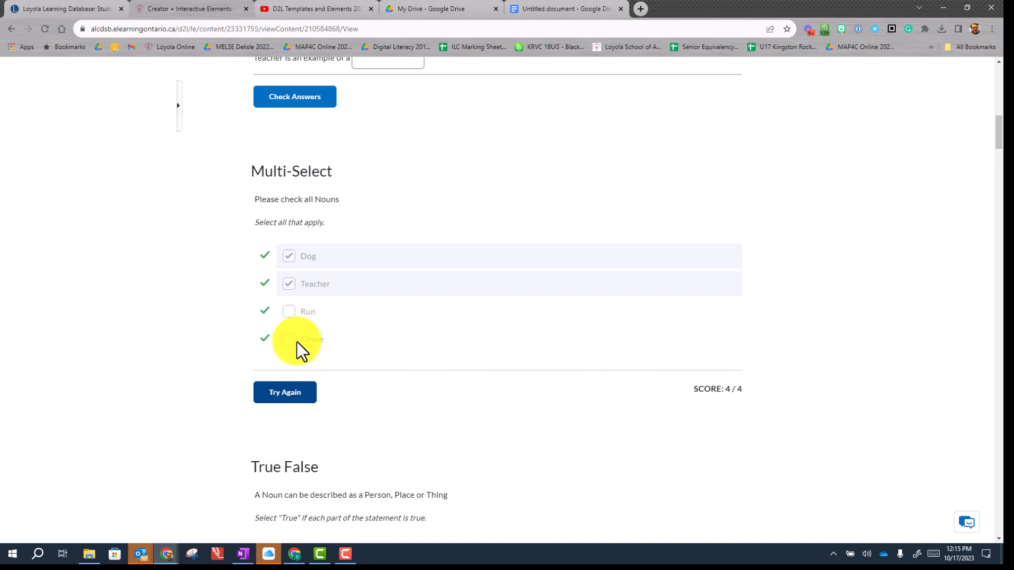
Answer the True False statement about nouns with True and check the answer.
scroll(291, 364, "down", 3)
left_click(267, 396)
left_click(273, 485)
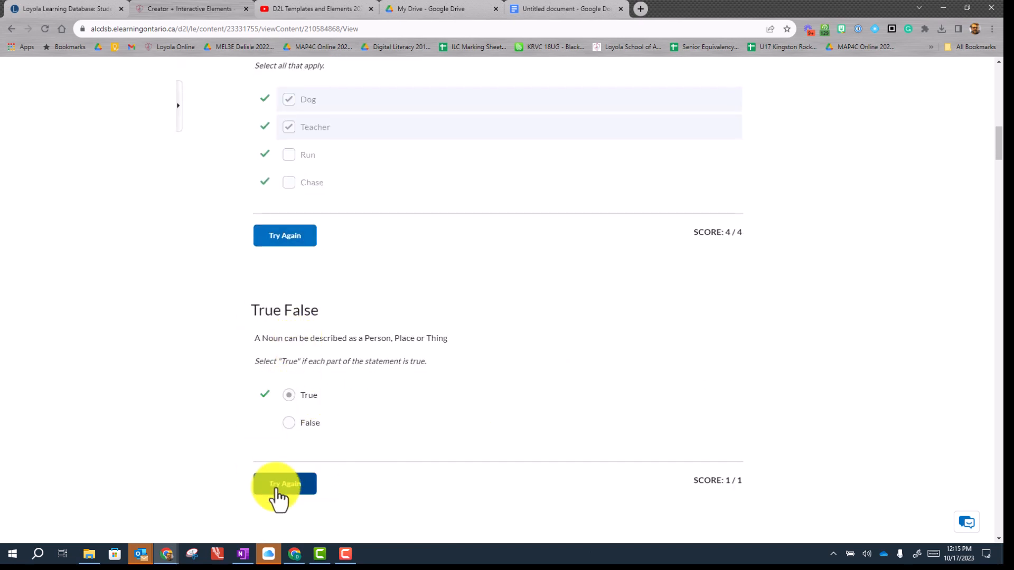
Open the Creator + Interactive Elements page for editing.
scroll(446, 370, "up", 3)
scroll(445, 361, "up", 12)
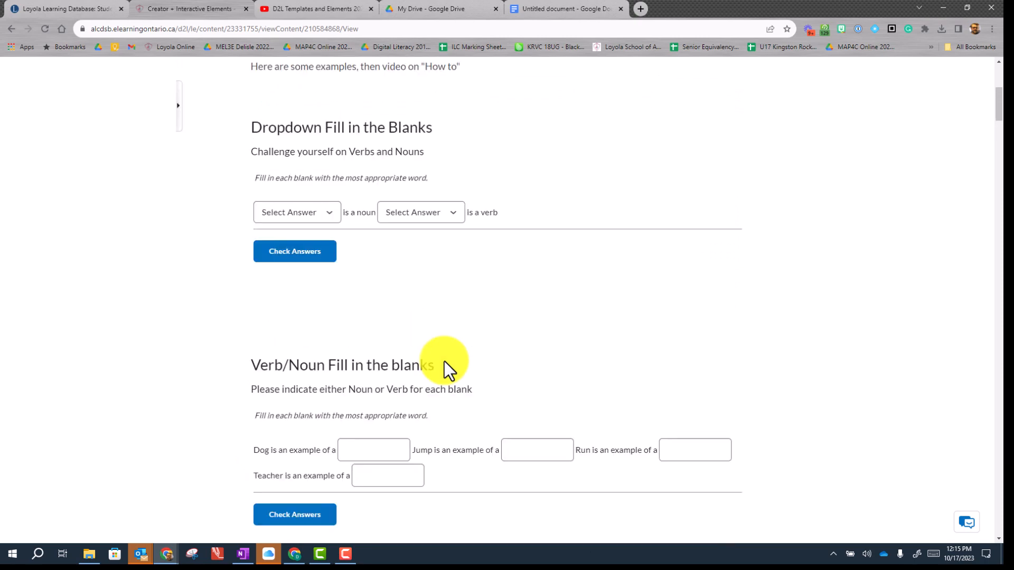
scroll(446, 350, "down", 10)
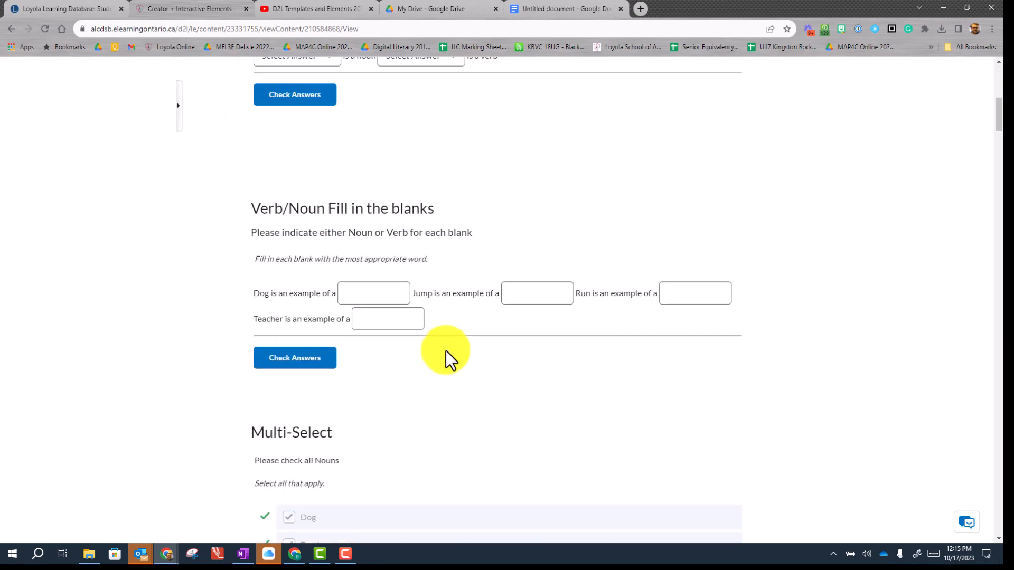
scroll(446, 350, "up", 10)
scroll(446, 350, "up", 1)
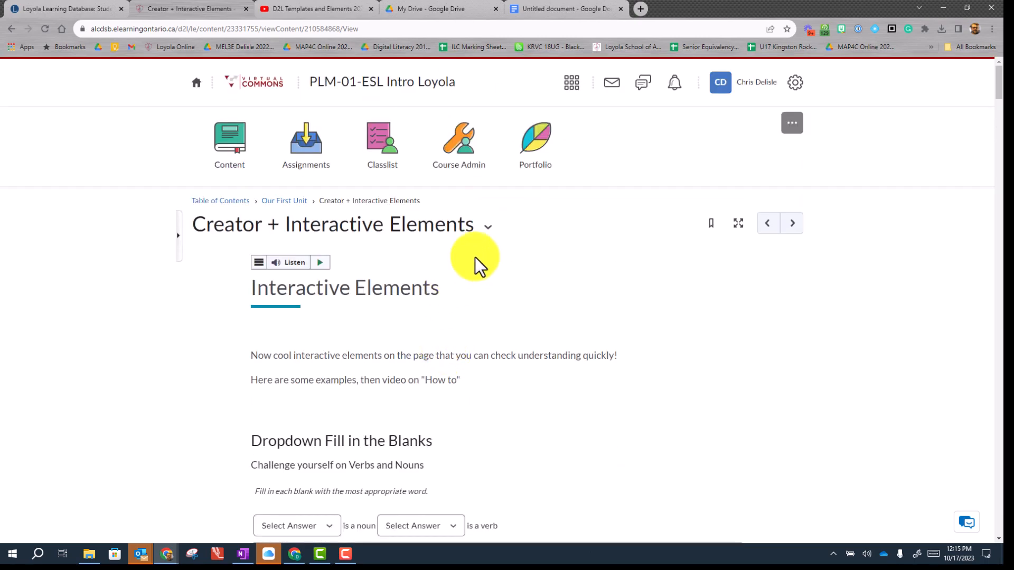
left_click(489, 227)
left_click(508, 287)
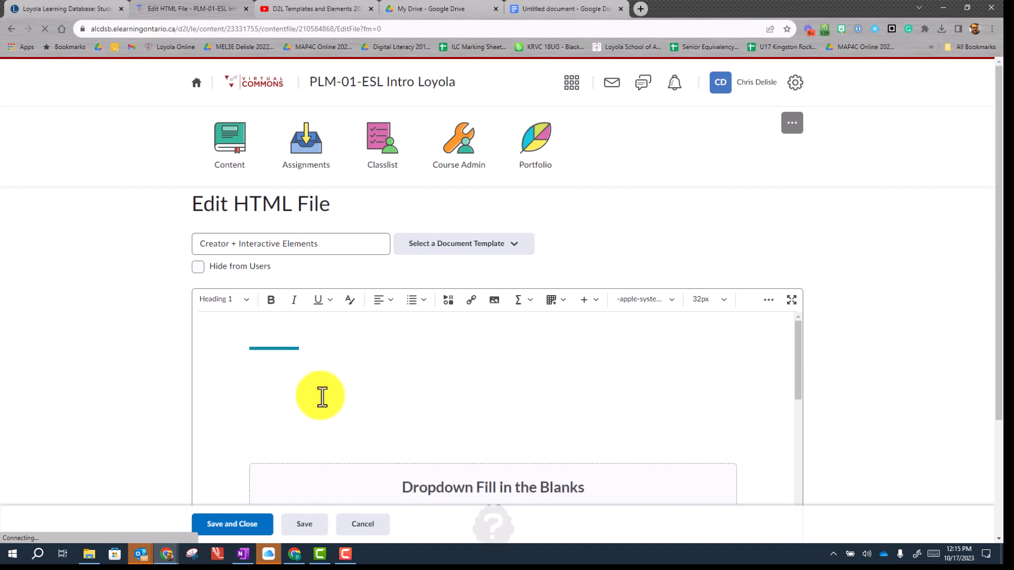
Add a line below the "How to" sentence and start a Dropdown Fill in the Blanks practice there.
left_click(476, 422)
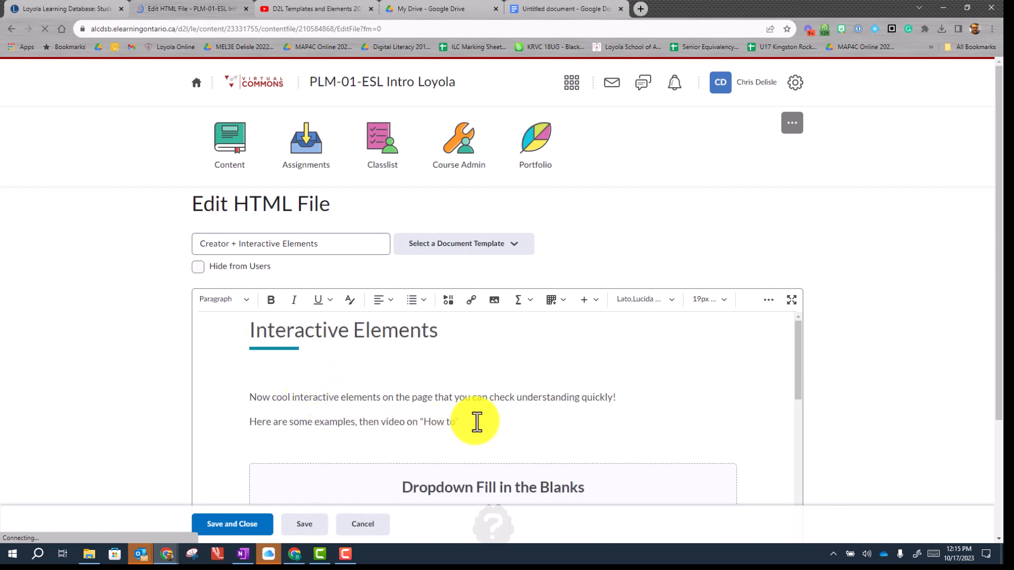
key("Return")
left_click(596, 304)
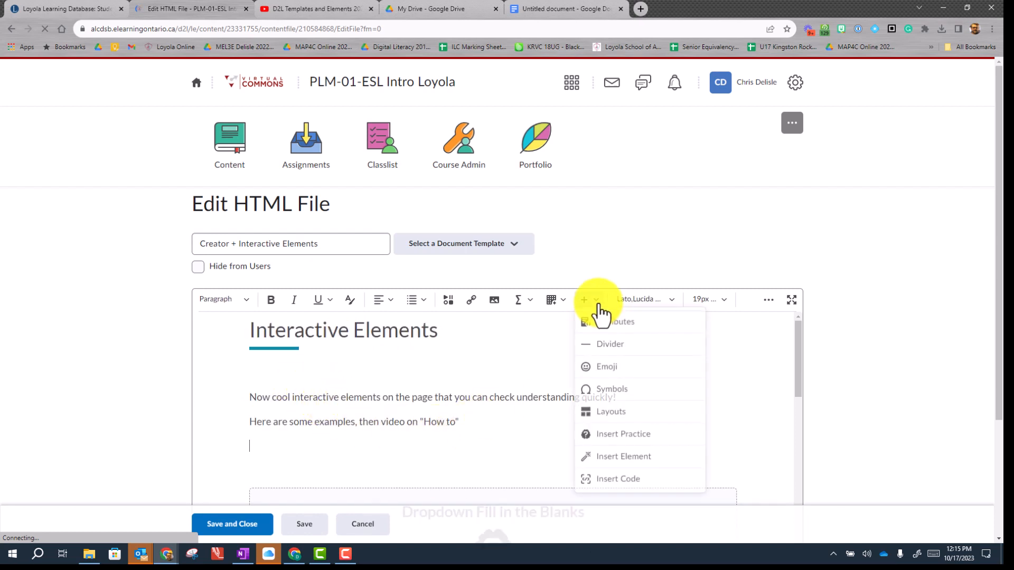
left_click(620, 440)
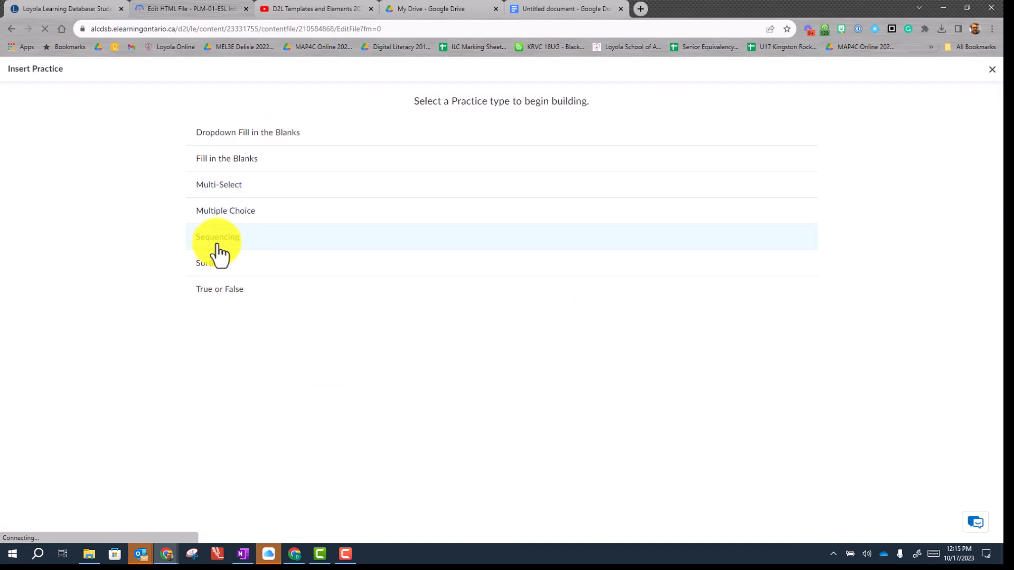
left_click(247, 140)
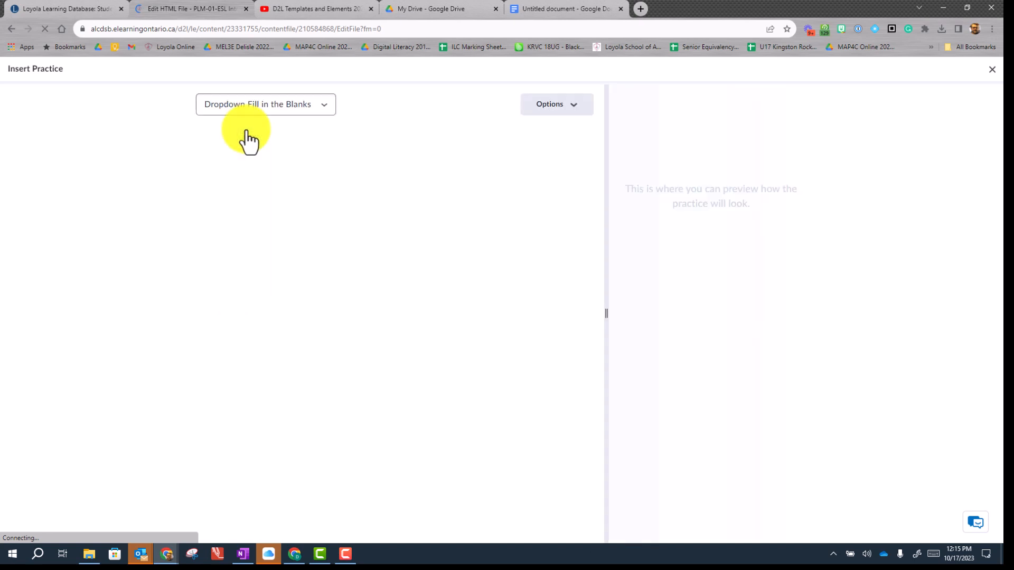
Title the practice "Test Dropdown" and enter "Try this now..." as its instructions.
left_click(236, 156)
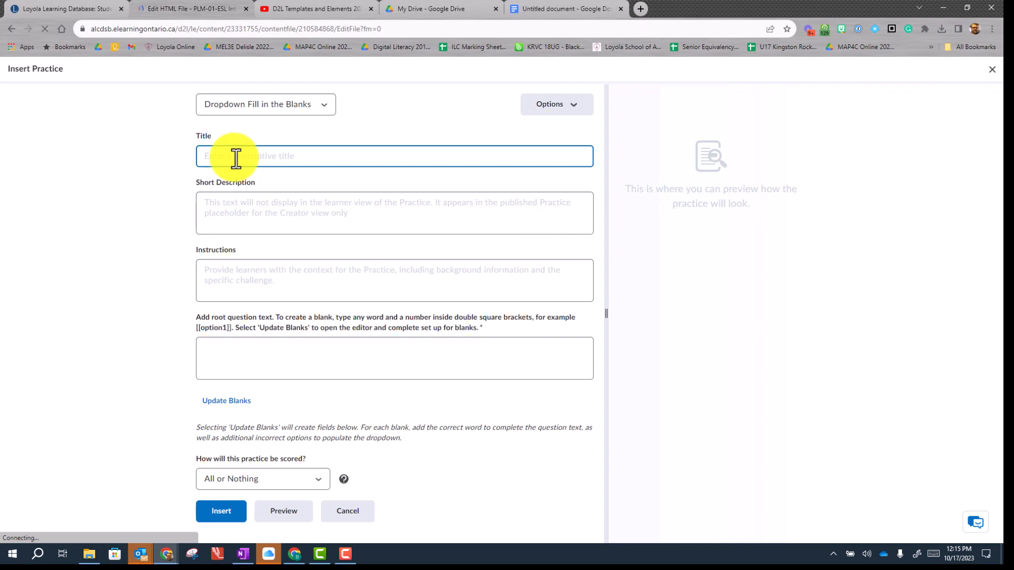
type("Tesxt")
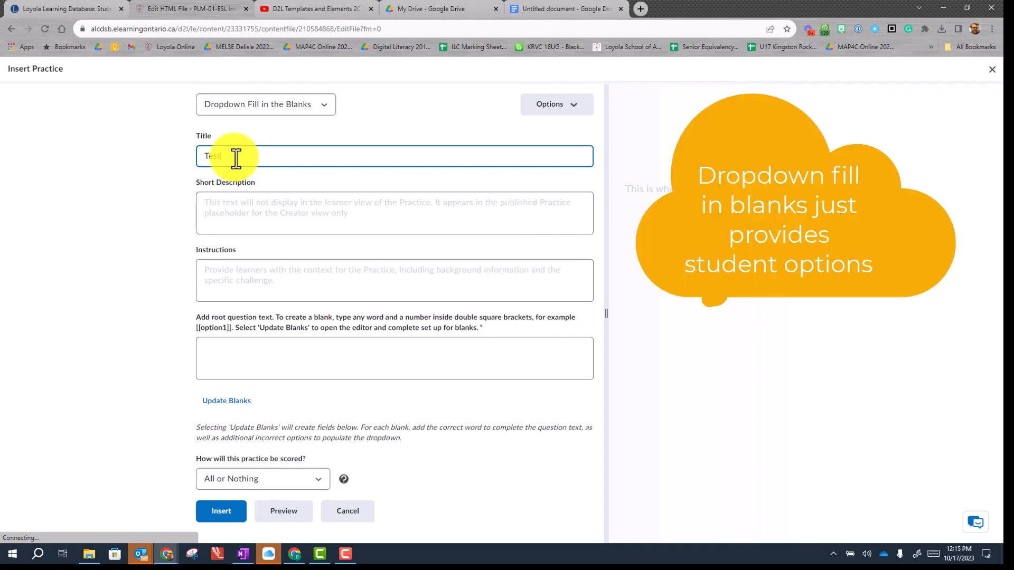
type(" Dropdown")
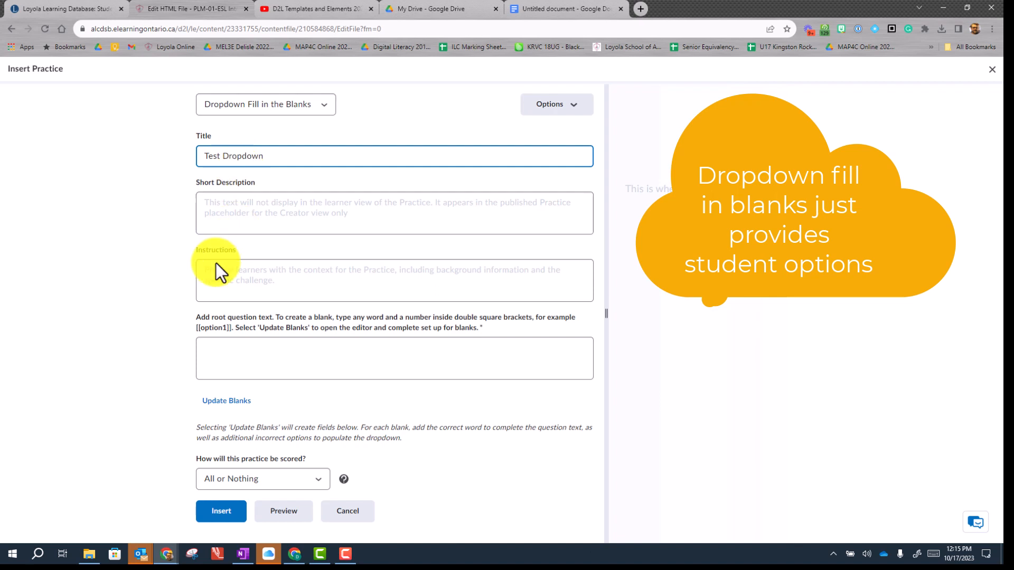
left_click(255, 280)
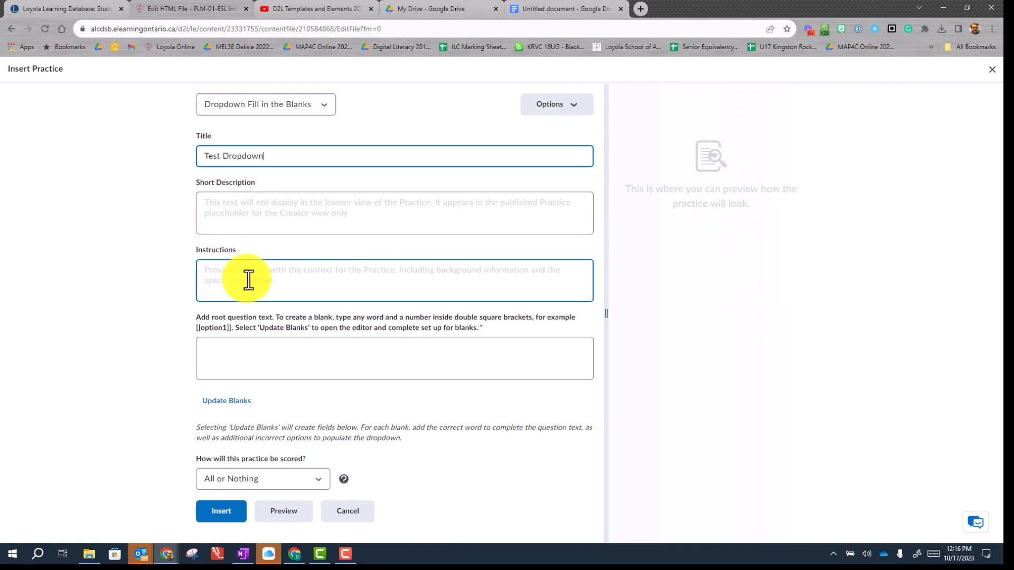
left_click(242, 278)
type("Try this now...")
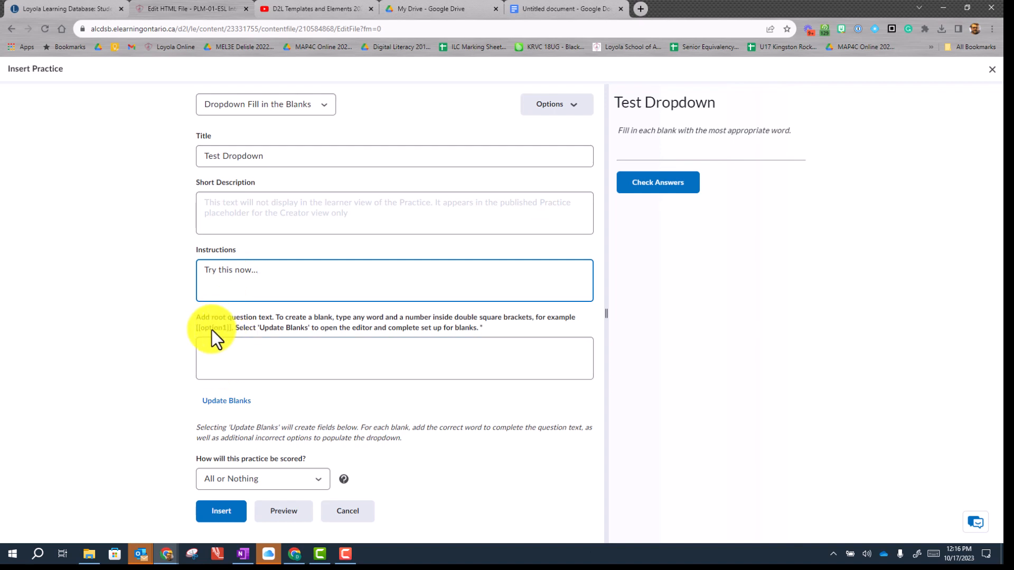
Enter the question lines "Dog is an example of a [[Blank1]]" and "Chase is an example of a [[Blank2]]", and update the blanks.
left_click(211, 347)
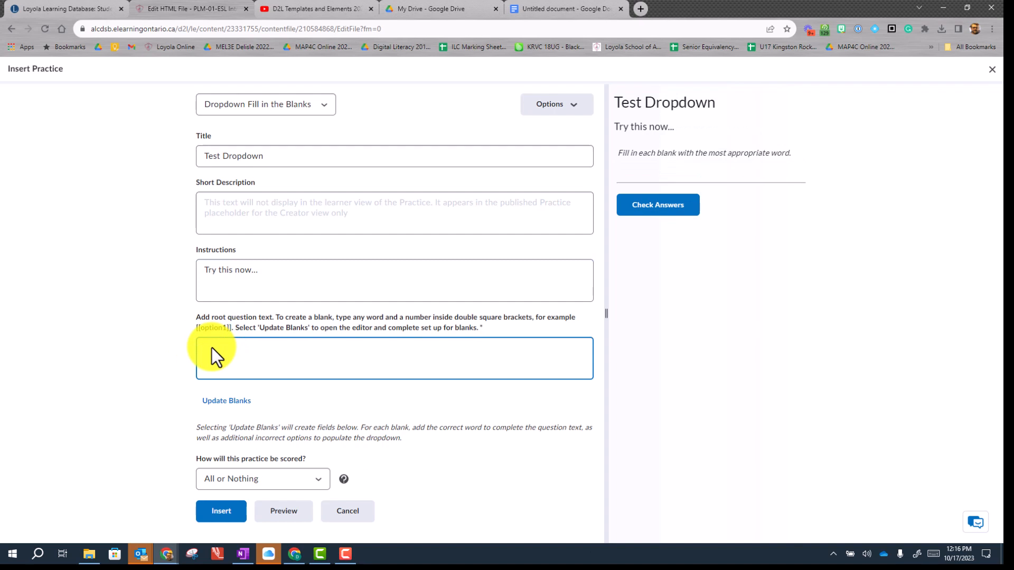
type("T")
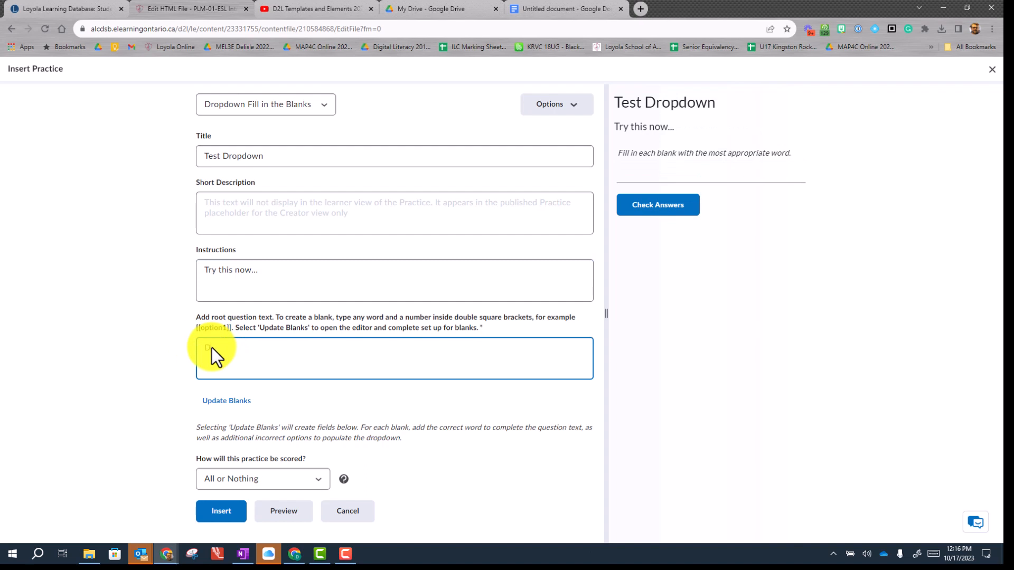
type("og is an example of a [[Bl")
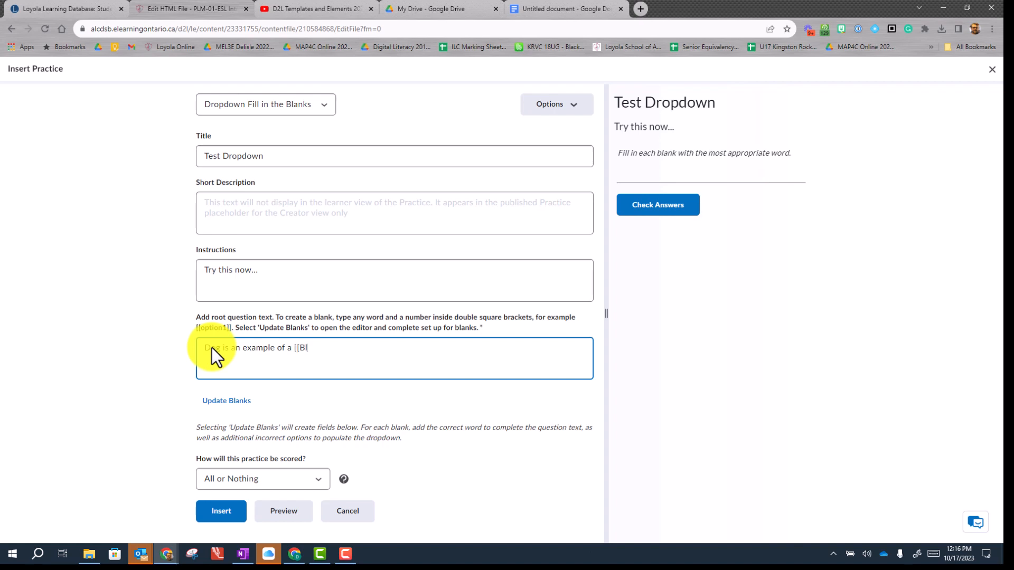
type("ank1]]")
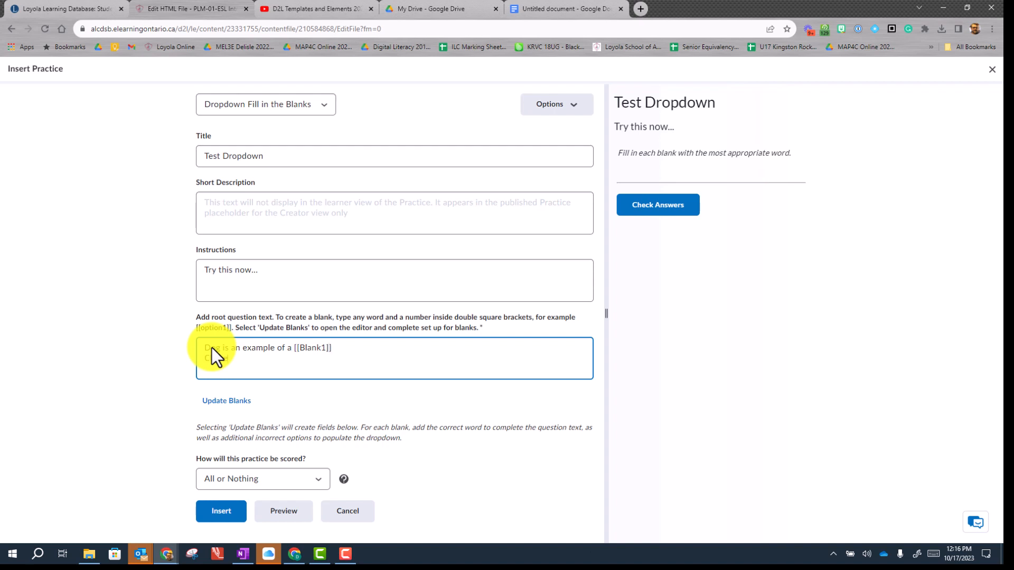
type("an example of a [[Blank2]]")
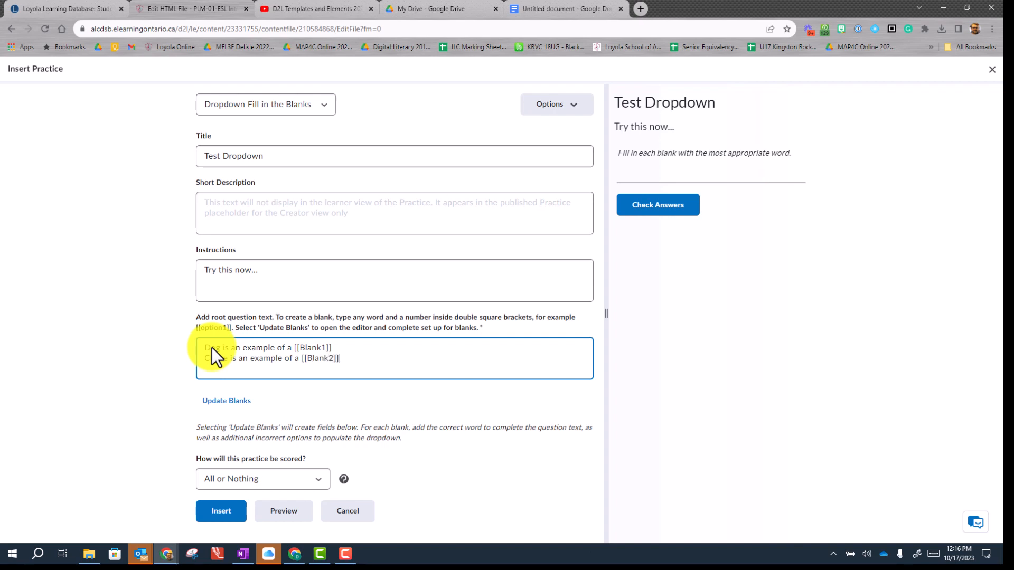
left_click(235, 401)
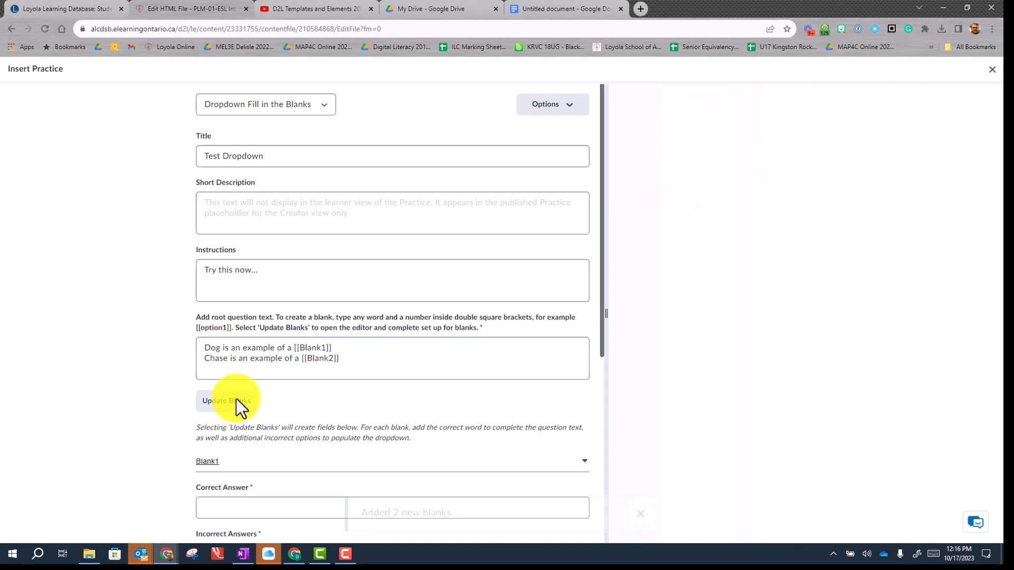
Set Blank1's correct answer to Noun and its incorrect answers to Verb and Adjective.
scroll(222, 388, "down", 2)
left_click(221, 406)
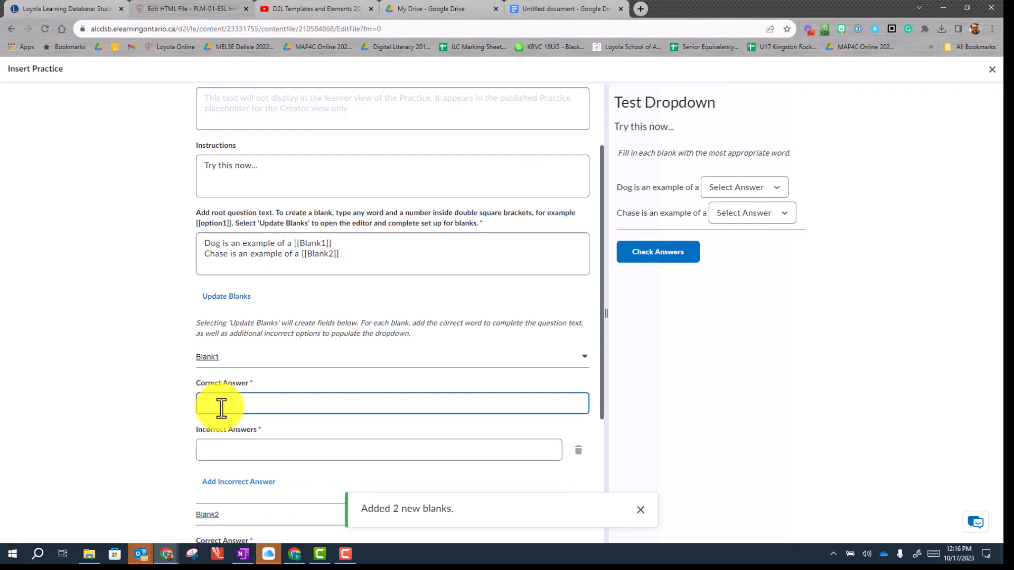
type("No")
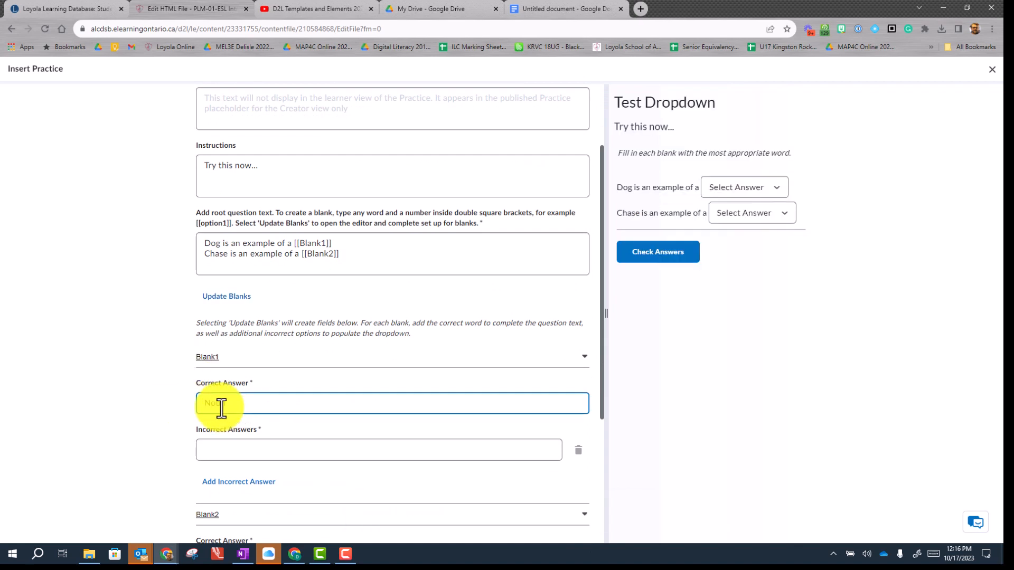
type("un")
left_click(243, 451)
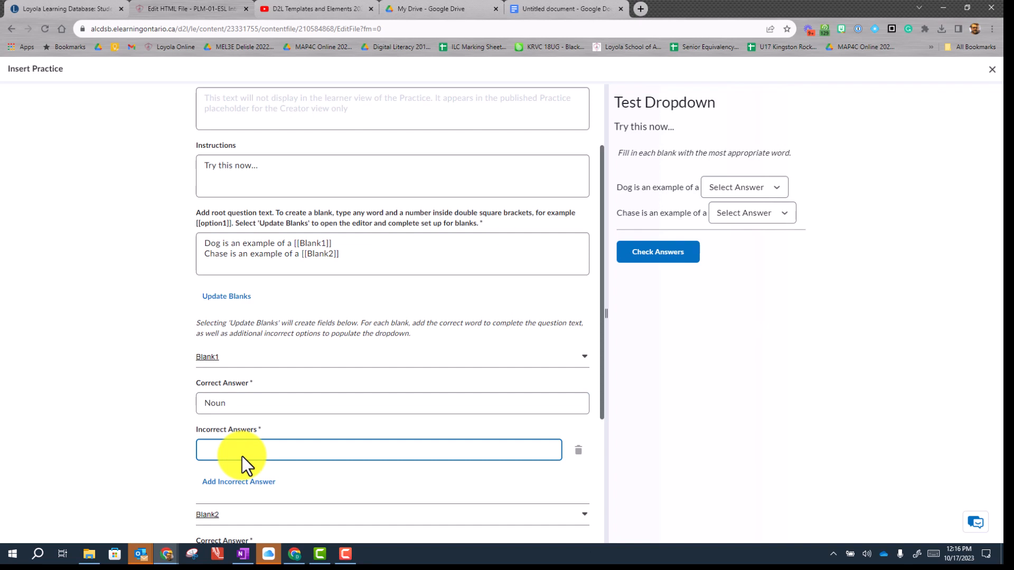
type("Verb")
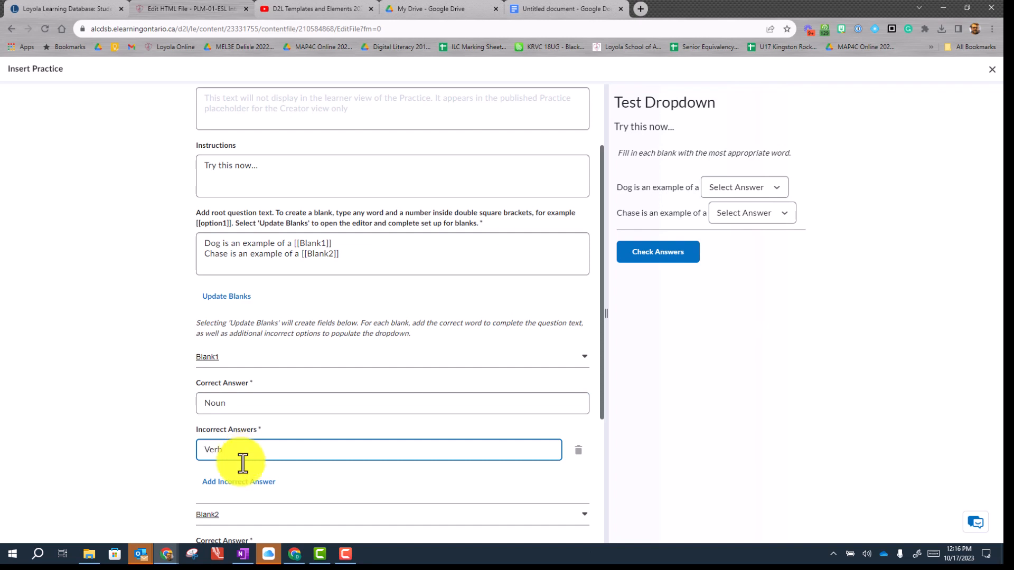
left_click(233, 481)
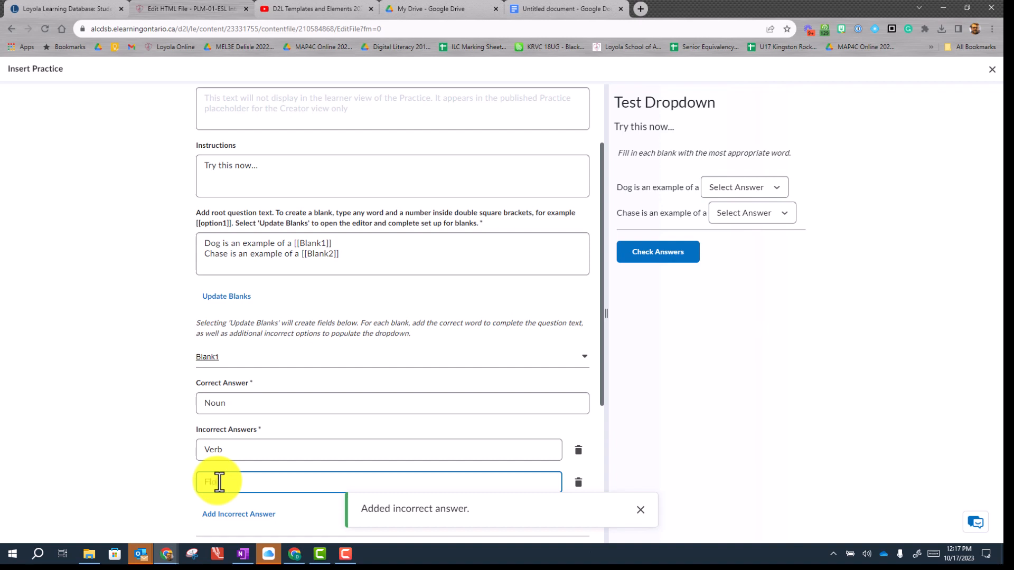
type("A")
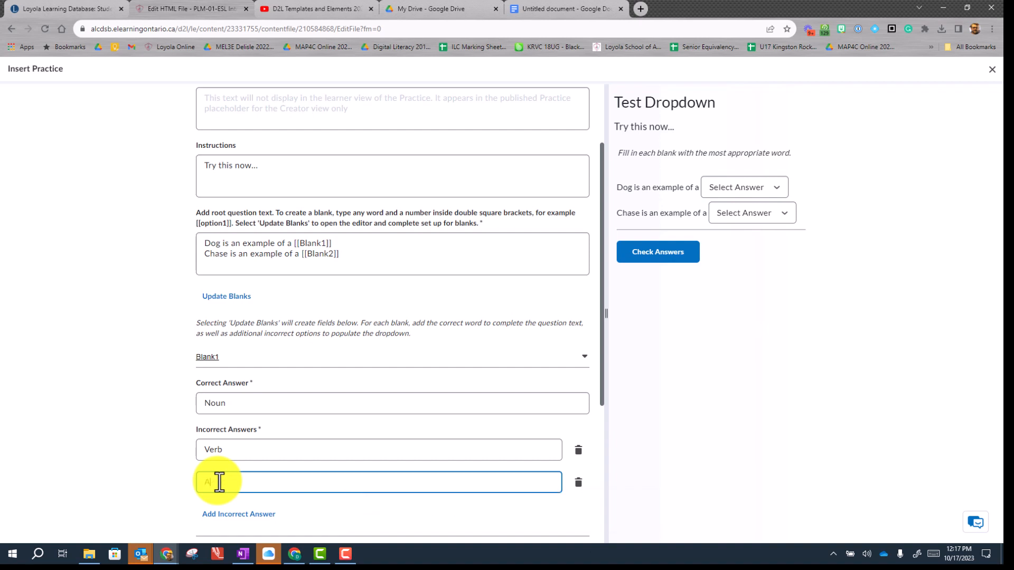
type("djective")
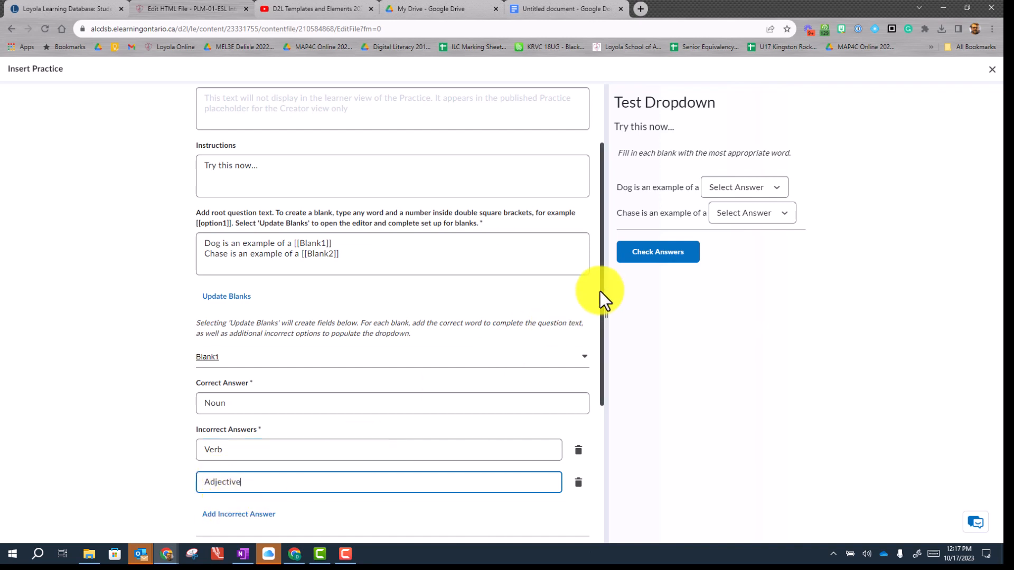
Examine the answer choices offered for the Dog and Chase blanks in the practice's live preview.
left_click(745, 186)
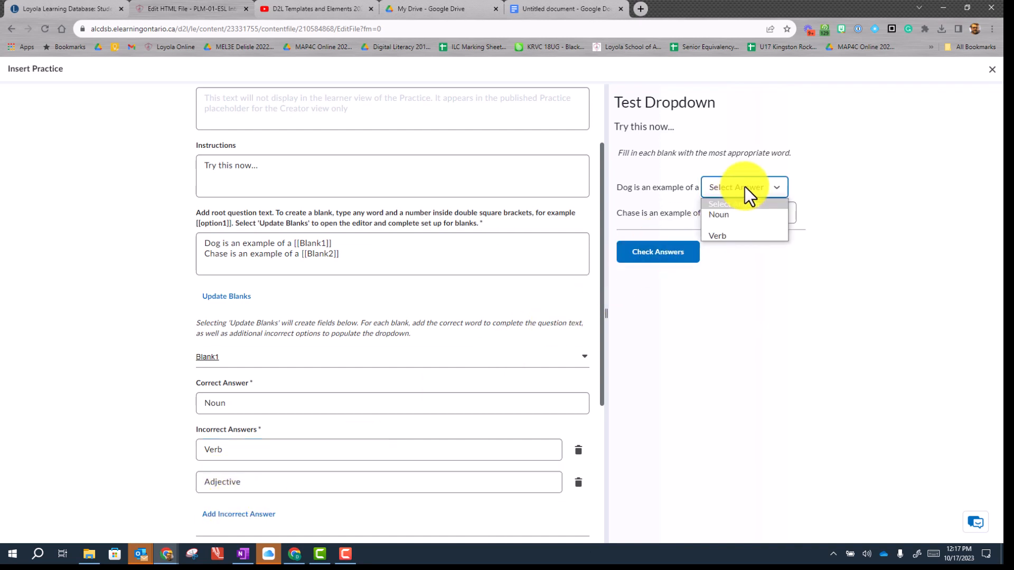
left_click(745, 187)
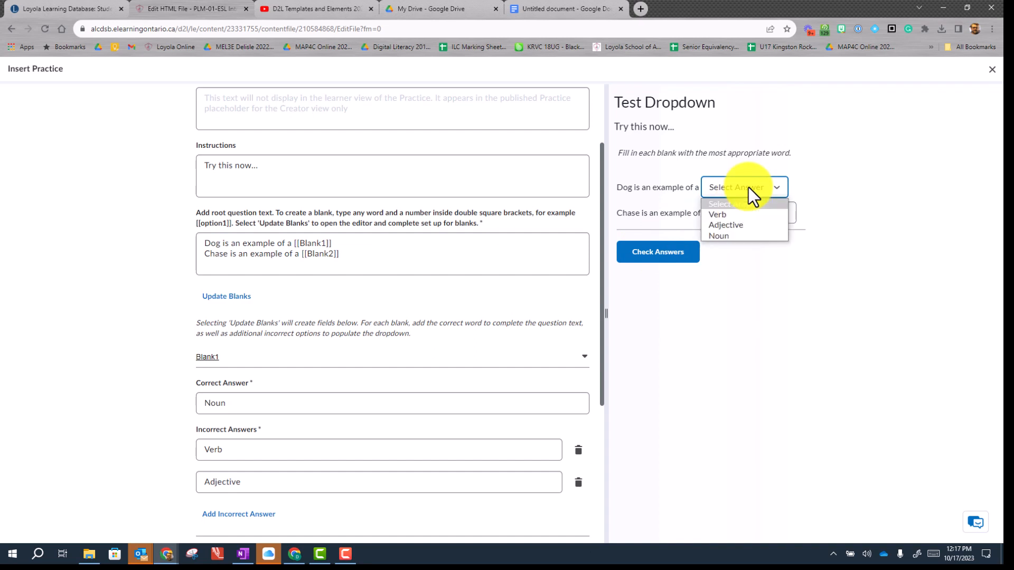
left_click(653, 220)
left_click(734, 213)
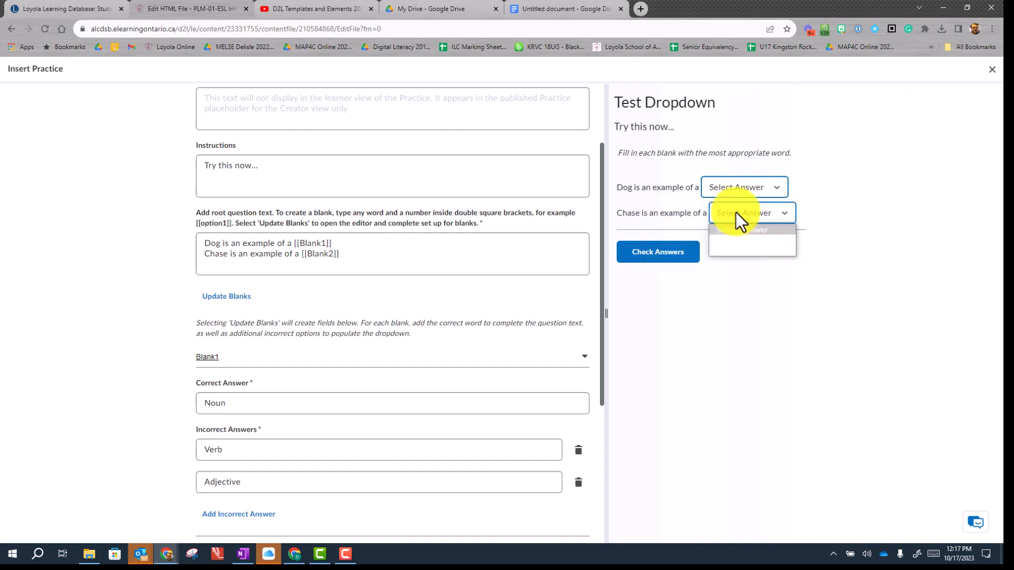
Set Blank2's correct answer to Verb and its incorrect answer to Noun.
scroll(227, 363, "down", 4)
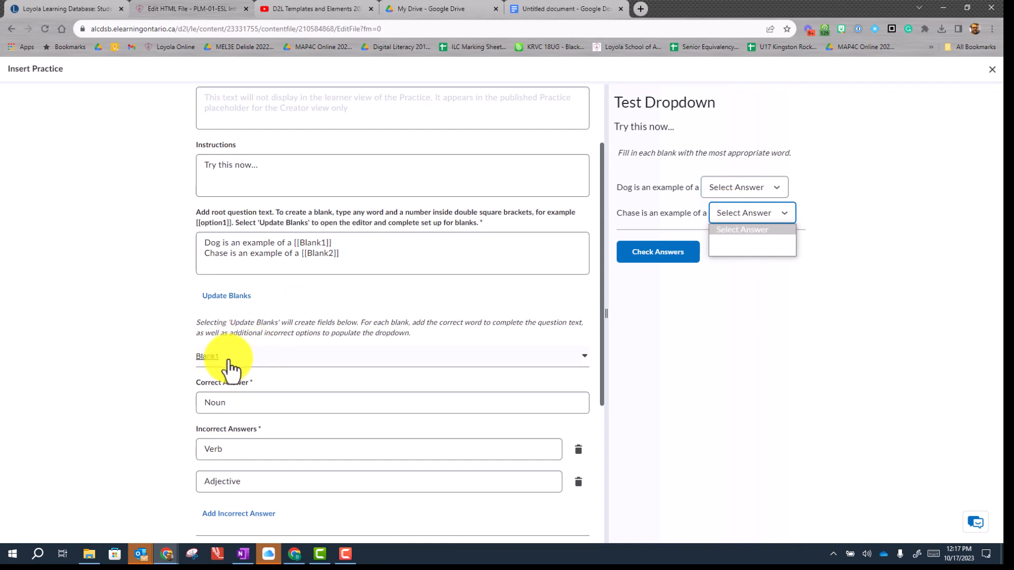
left_click(228, 368)
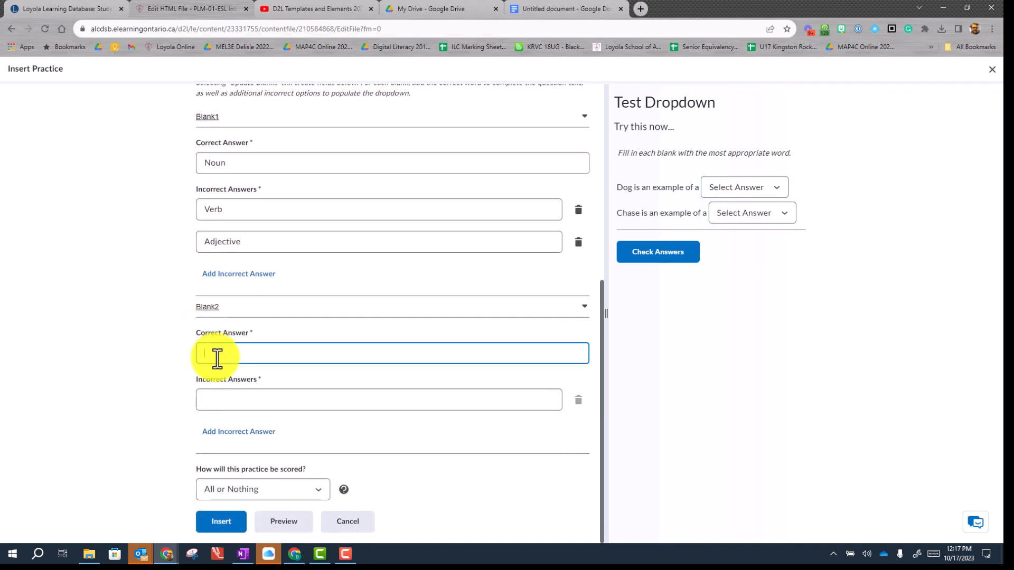
type("Verb")
left_click(236, 399)
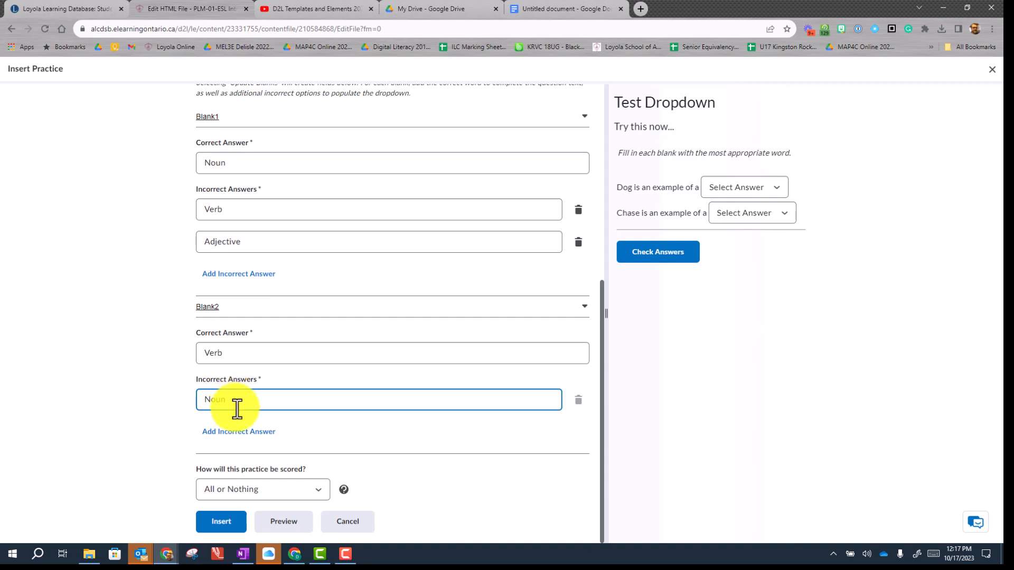
Preview the Test Dropdown practice, answering Noun for Dog and Verb for Chase, check the answers, and close the preview.
left_click(277, 521)
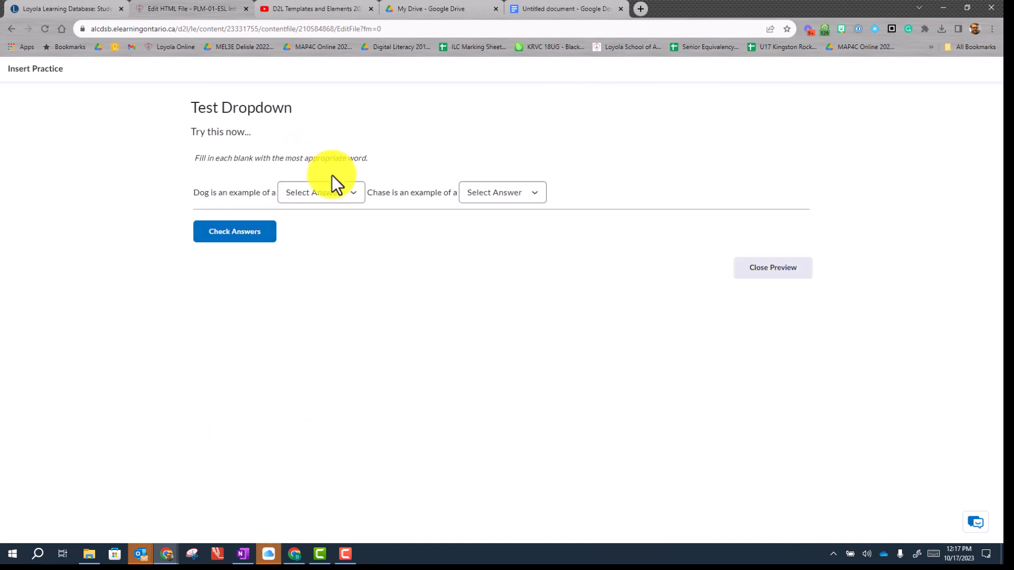
left_click(340, 192)
left_click(316, 233)
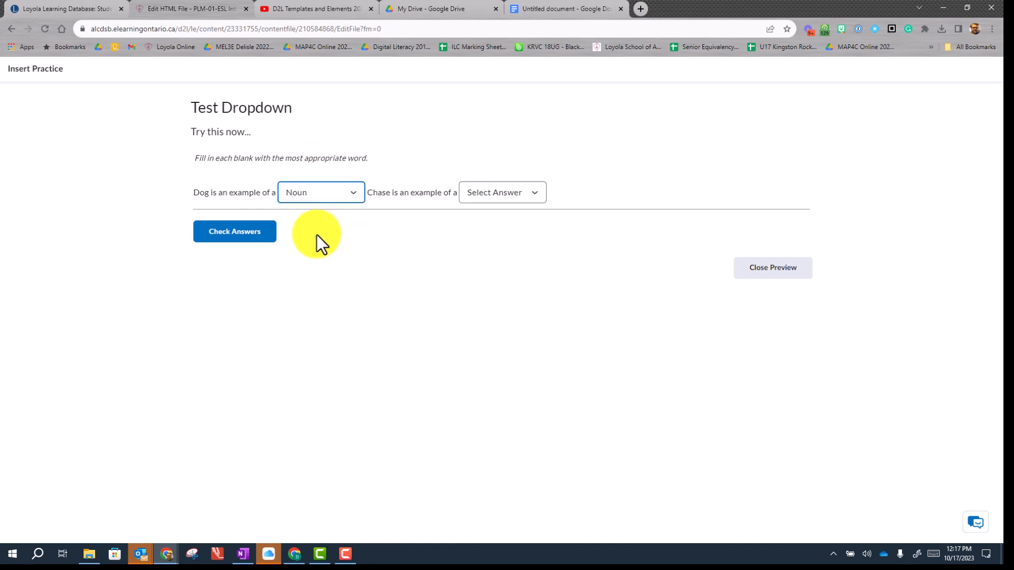
left_click(523, 194)
left_click(485, 230)
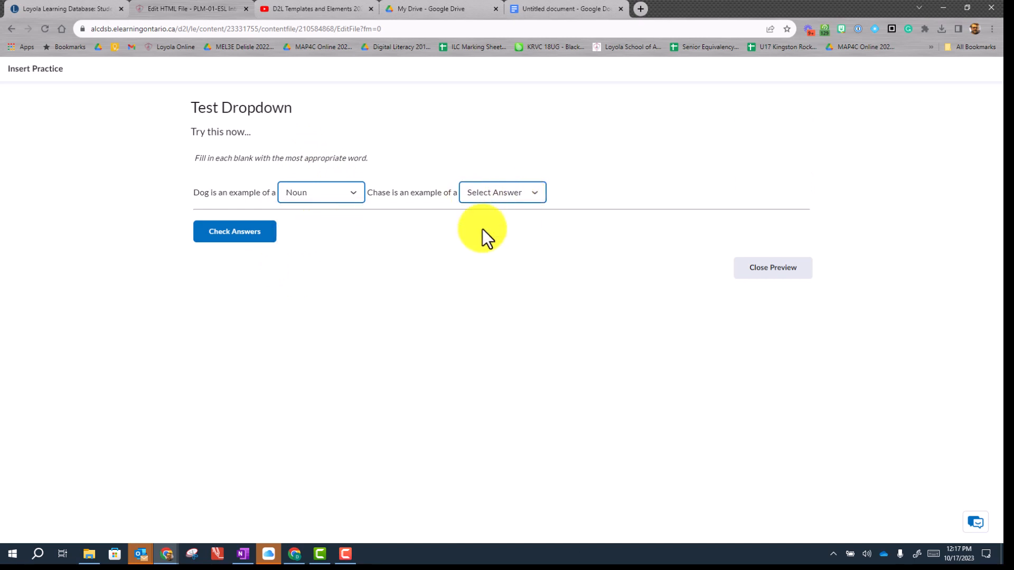
left_click(228, 238)
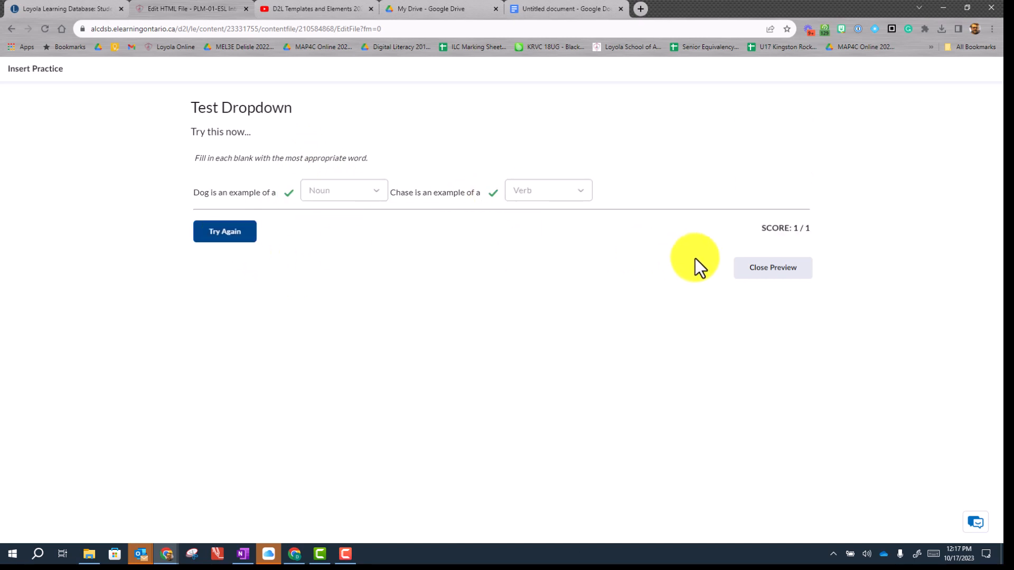
left_click(764, 277)
Set the Test Dropdown practice's scoring to Correct Inputs.
scroll(353, 332, "down", 3)
scroll(349, 324, "down", 3)
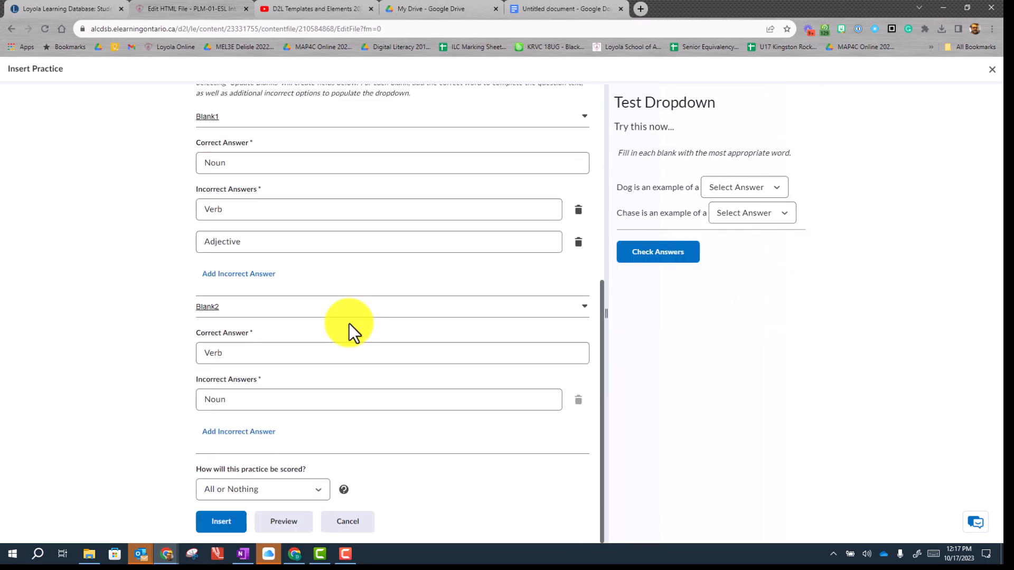
left_click(269, 487)
left_click(249, 516)
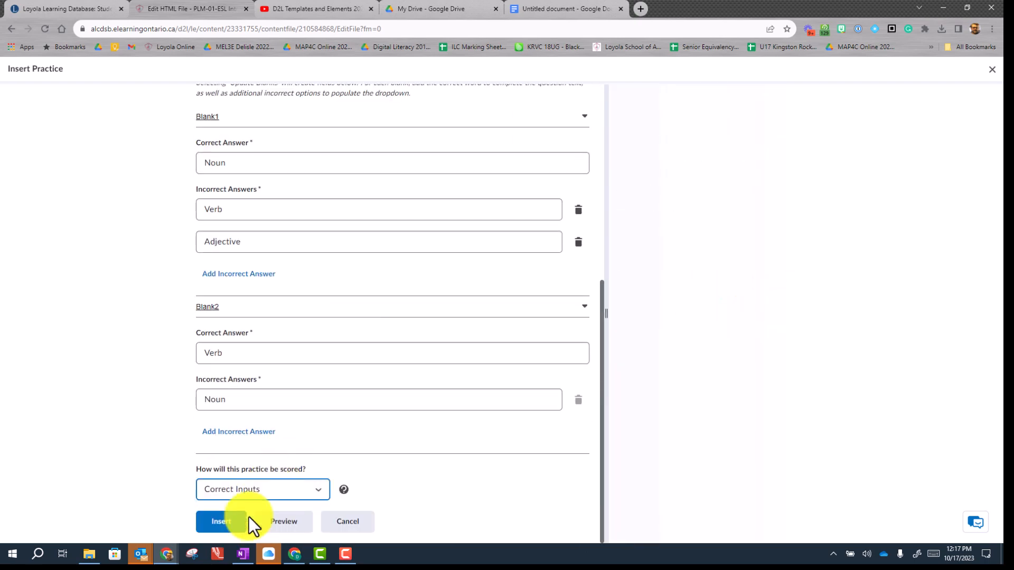
Insert the finished Test Dropdown practice into the Creator + Interactive Elements page, and save and close the page.
left_click(217, 522)
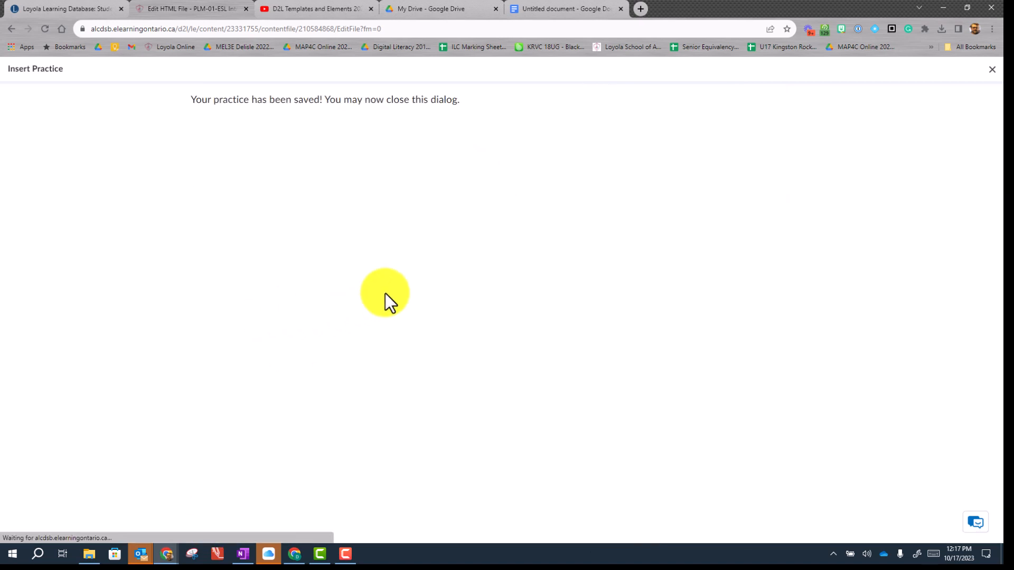
left_click(991, 69)
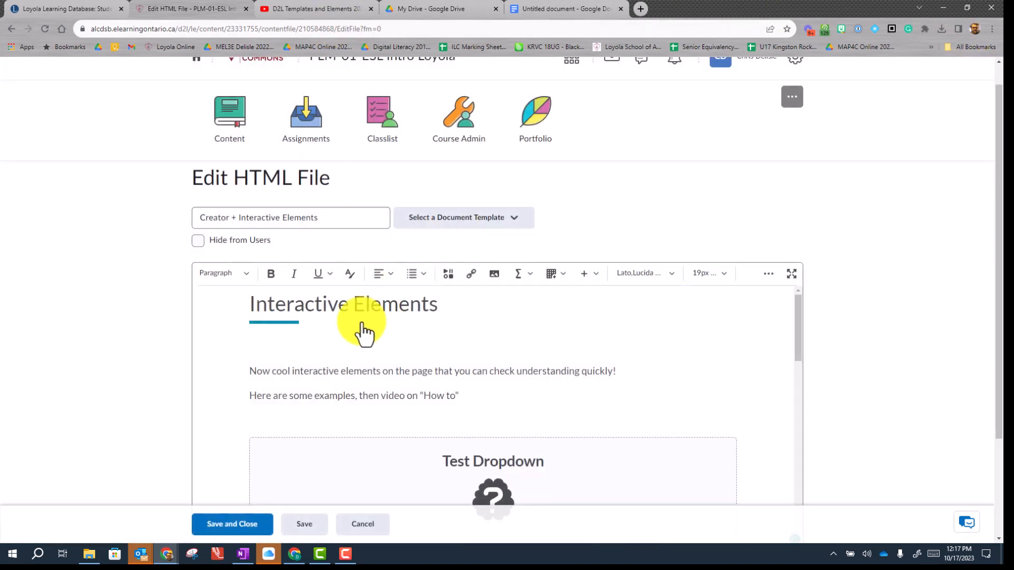
left_click(233, 525)
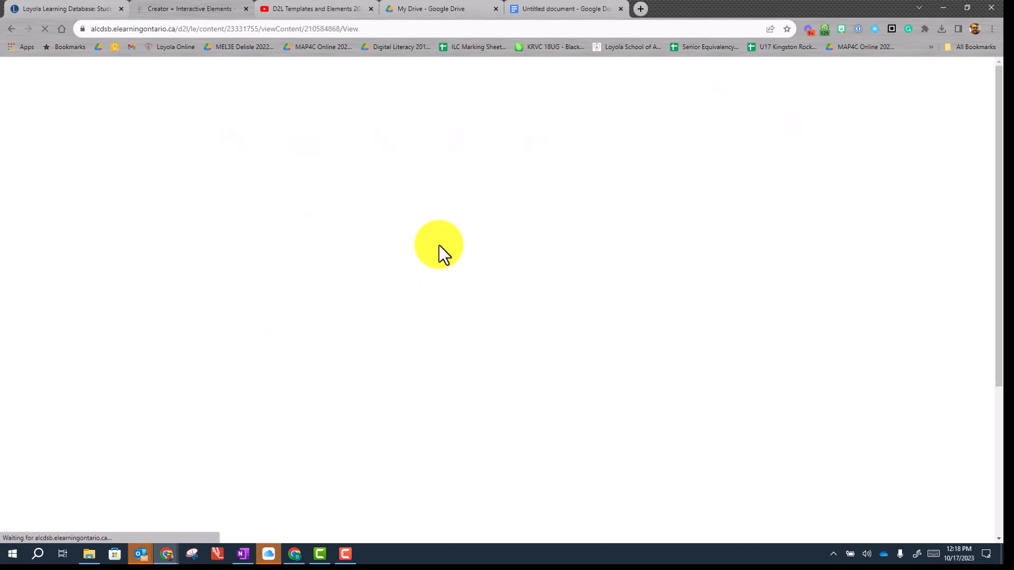
Test the published Test Dropdown practice with wrong answers, Verb for Dog and Noun for Chase, and check them.
scroll(292, 334, "down", 3)
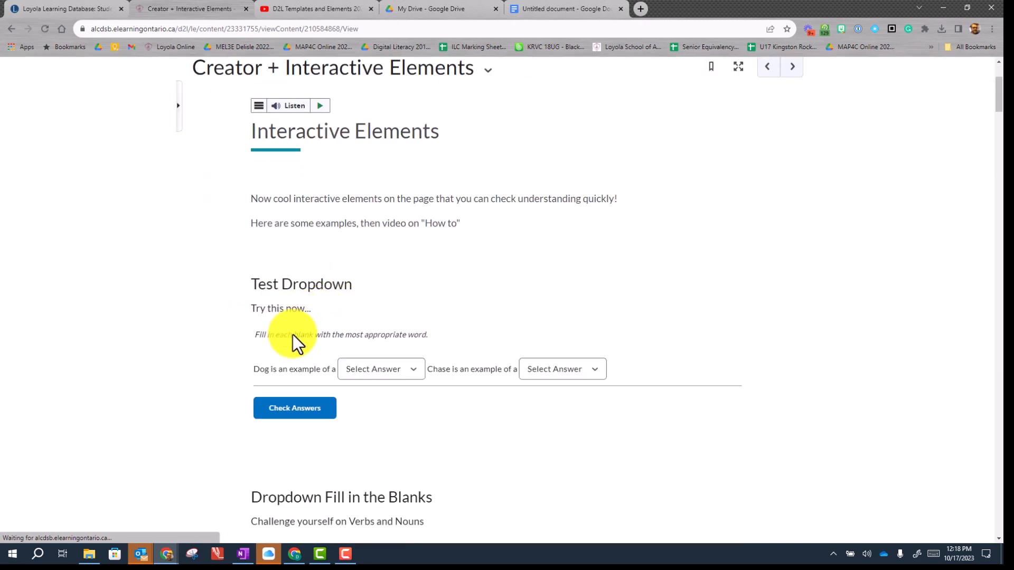
left_click(378, 368)
left_click(365, 410)
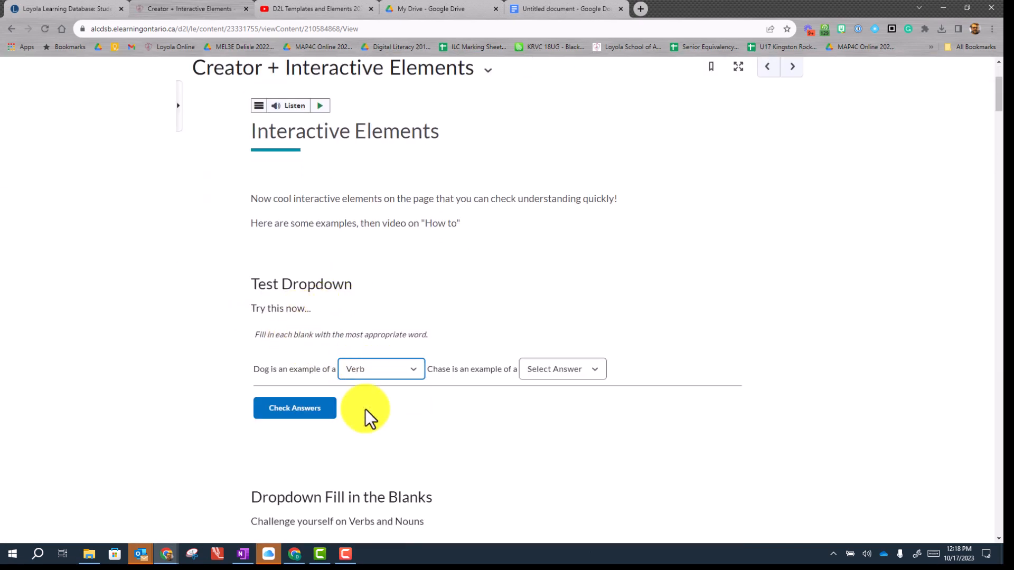
left_click(566, 368)
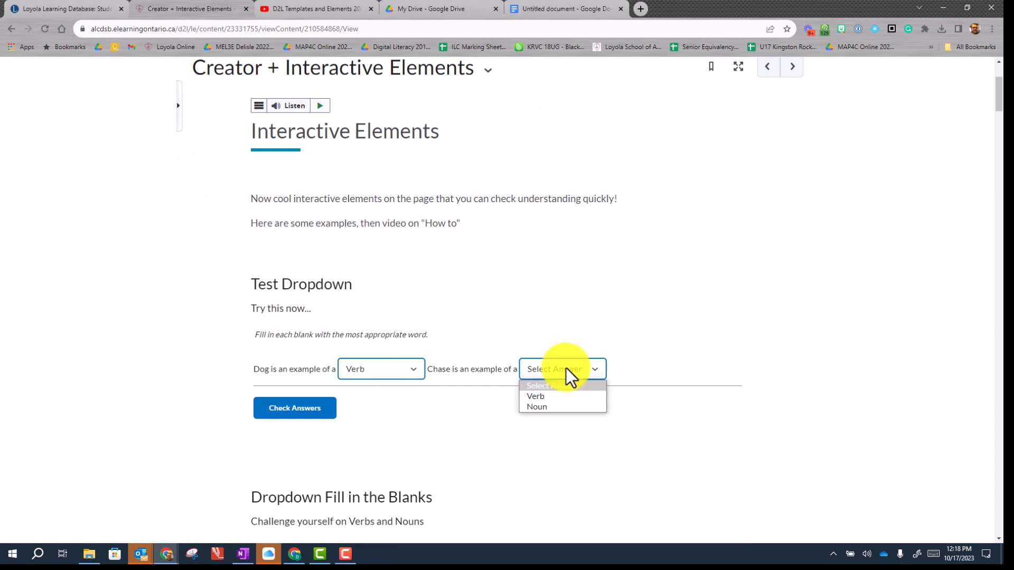
left_click(546, 406)
left_click(295, 412)
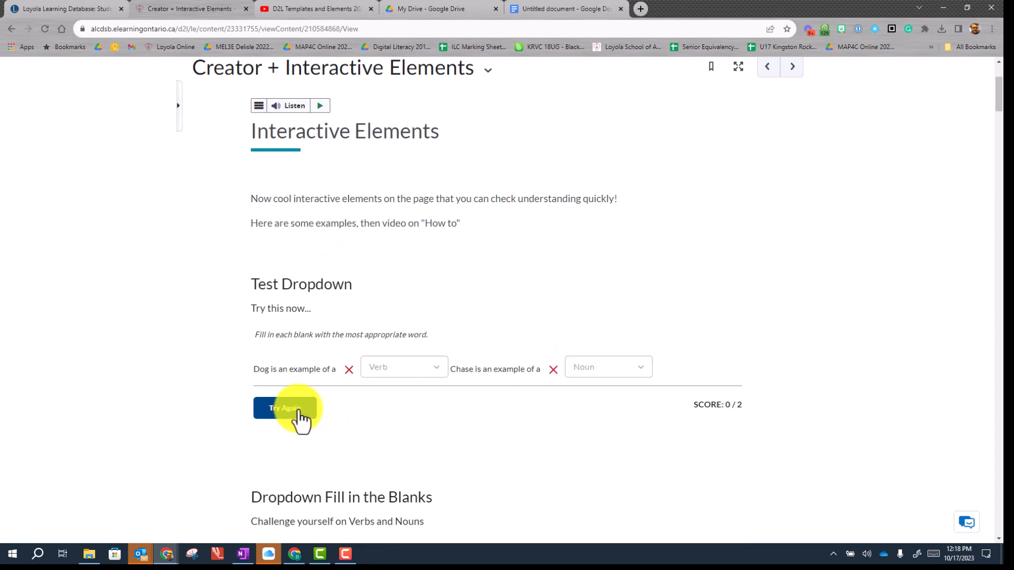
Retry the Test Dropdown practice with Noun for Dog and Verb for Chase, and check the answers.
left_click(299, 409)
left_click(388, 370)
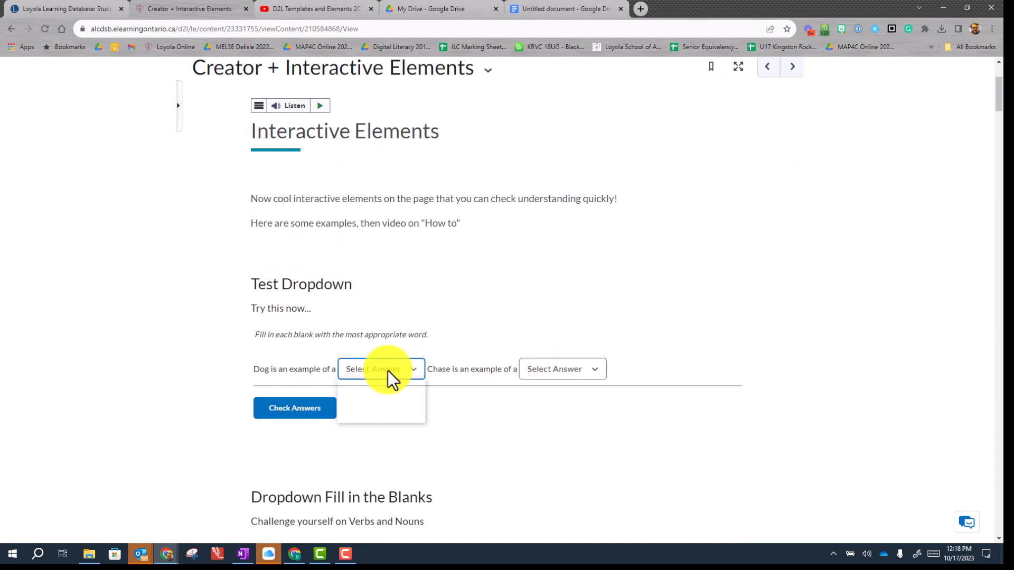
left_click(360, 419)
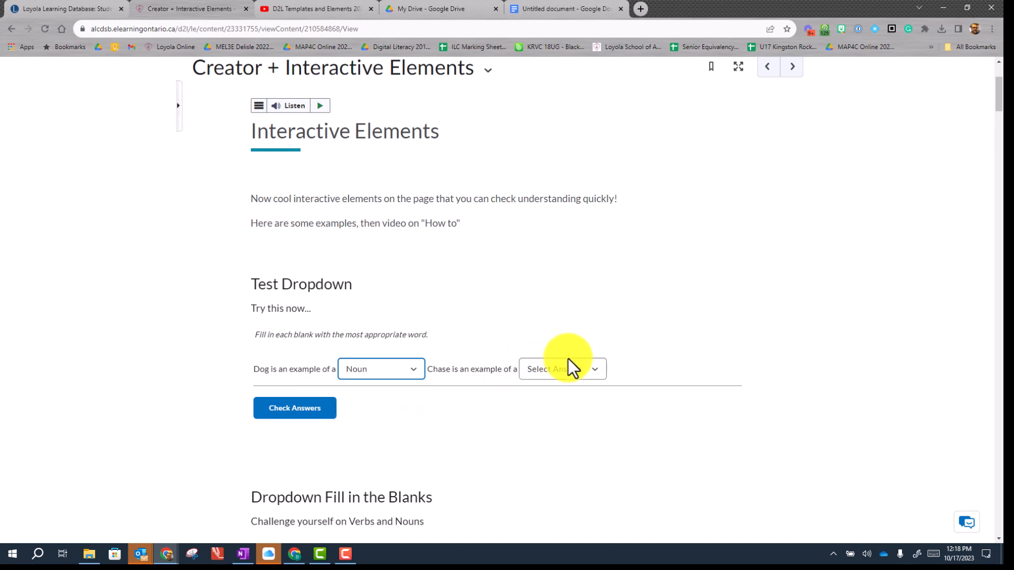
left_click(568, 364)
left_click(546, 400)
left_click(282, 415)
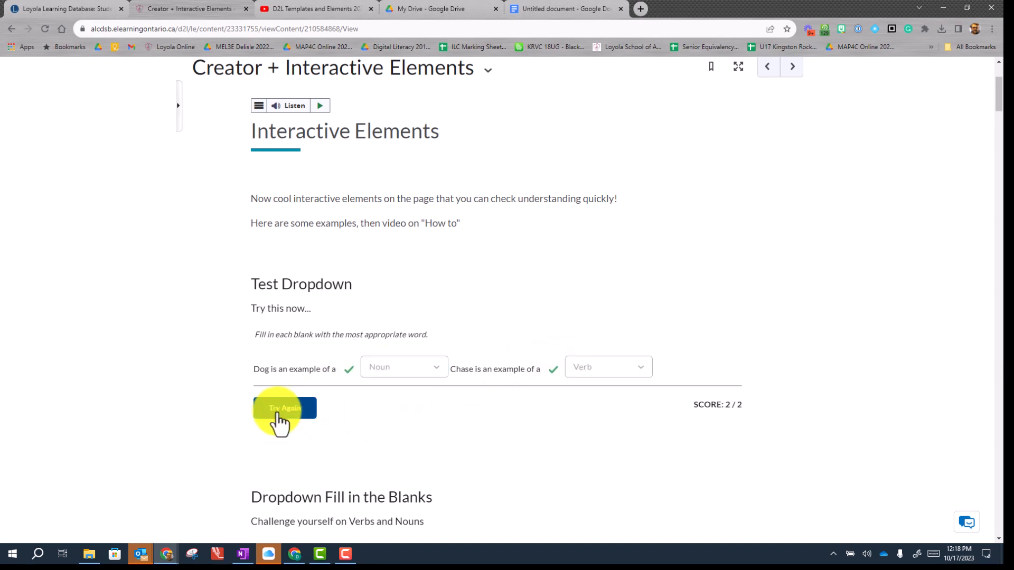